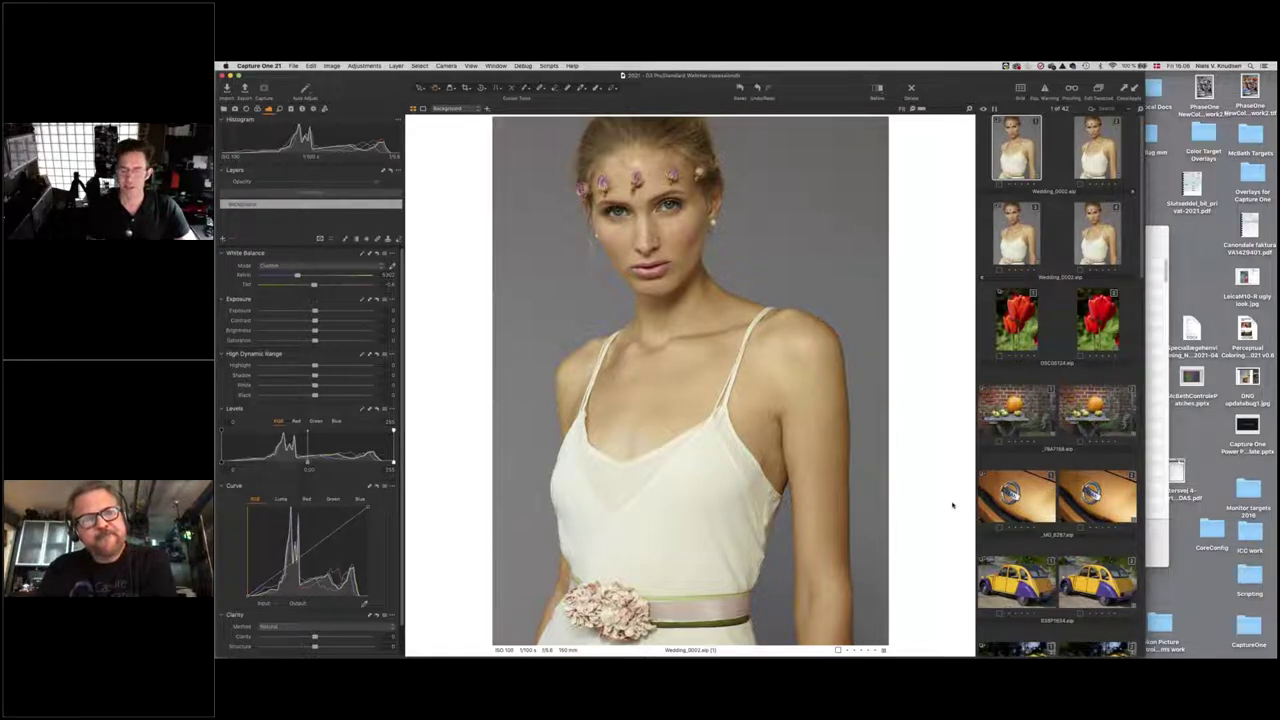
pyautogui.press('XF86AudioRaiseVolume')
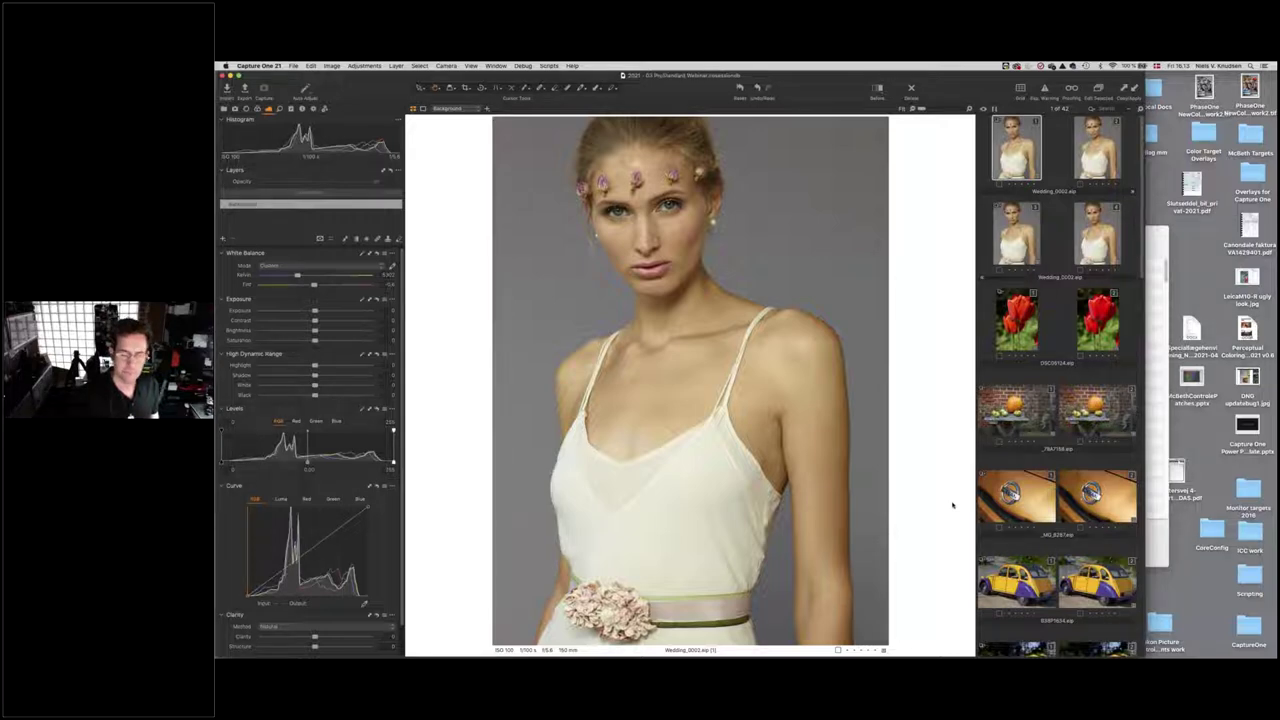
pyautogui.press('Right')
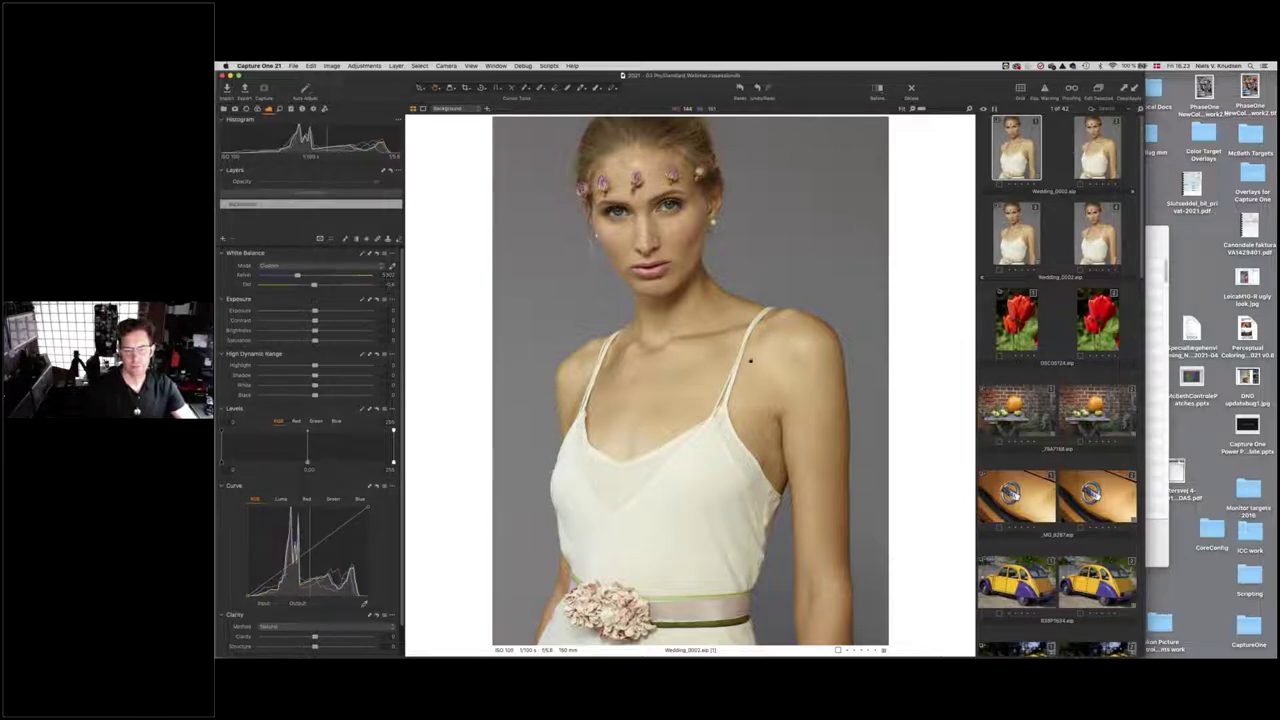
# Shape an S-curve in the RGB curve of the second Wedding_0002 variant and compare it side by side with the first variant
pyautogui.click(1101, 152)
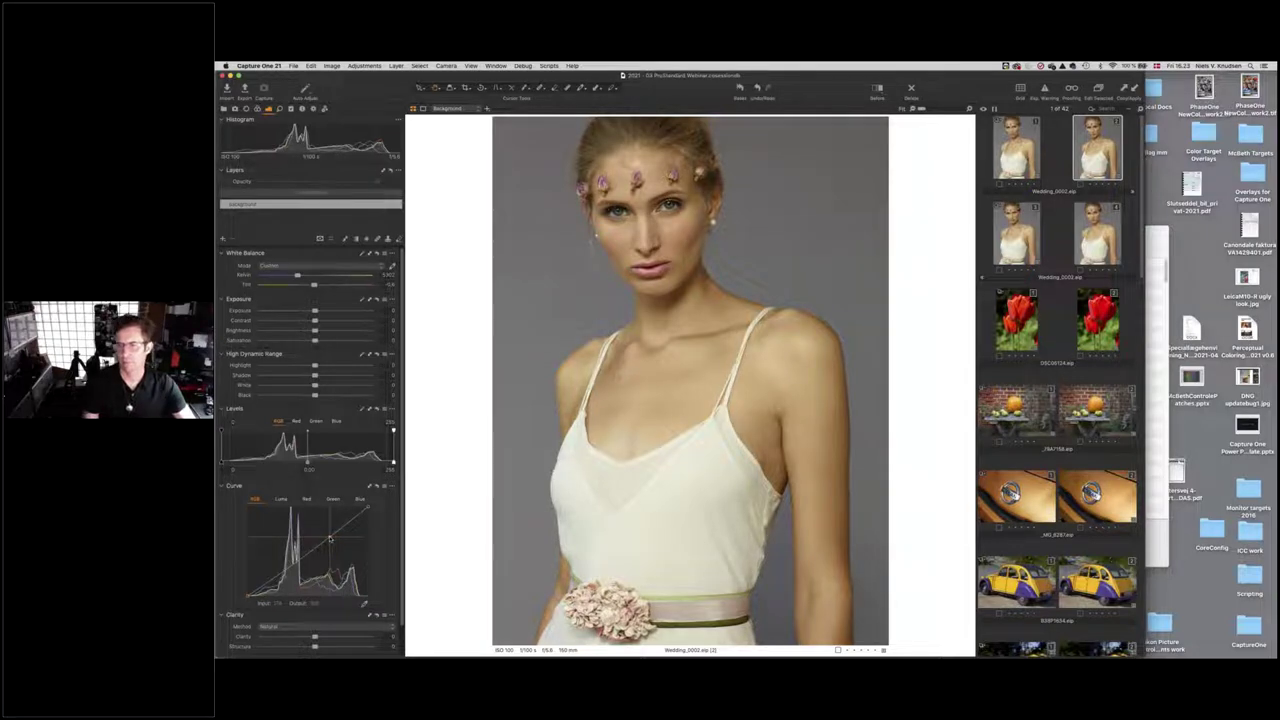
pyautogui.moveTo(330, 540); pyautogui.dragTo(327, 520)
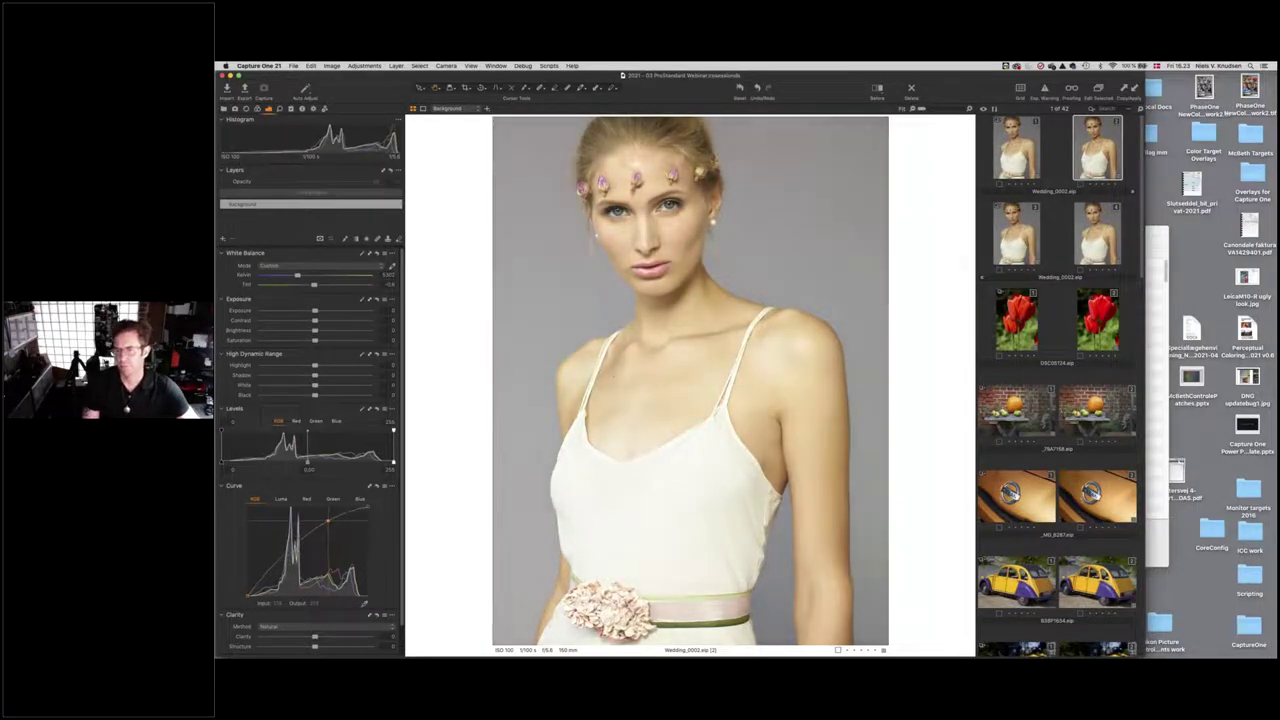
pyautogui.moveTo(275, 571); pyautogui.dragTo(273, 577)
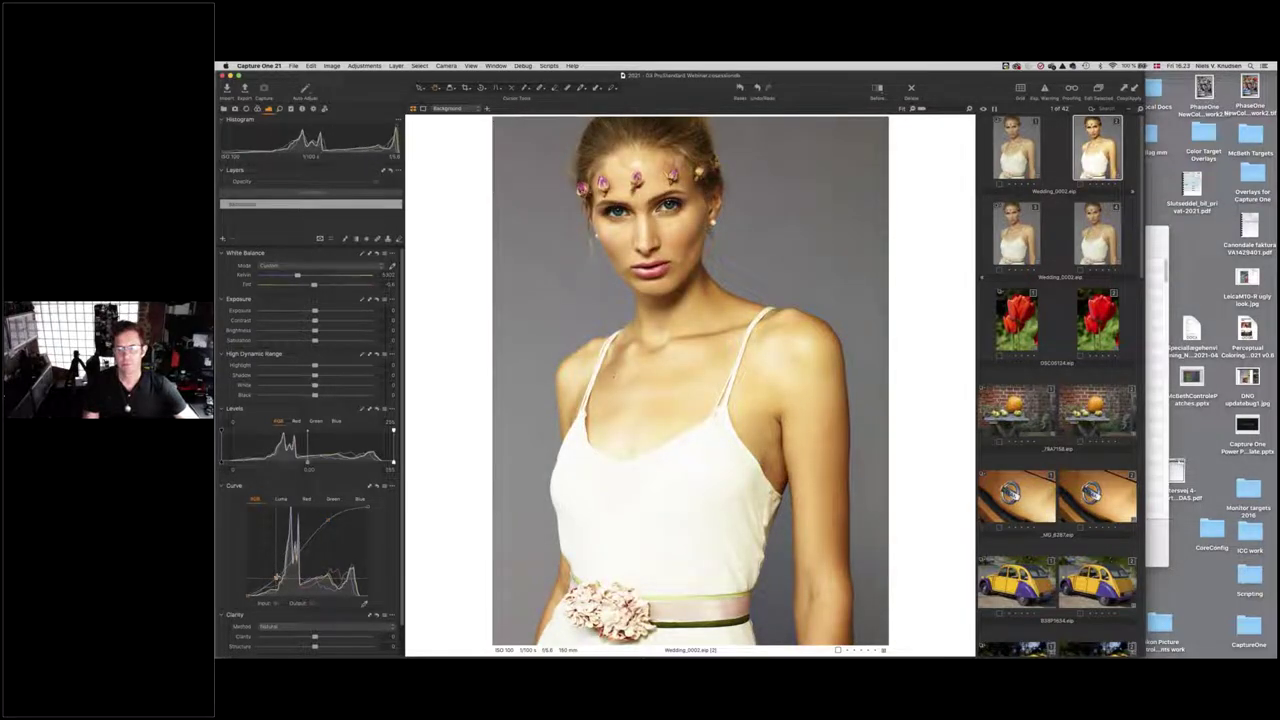
pyautogui.moveTo(277, 577); pyautogui.dragTo(276, 582)
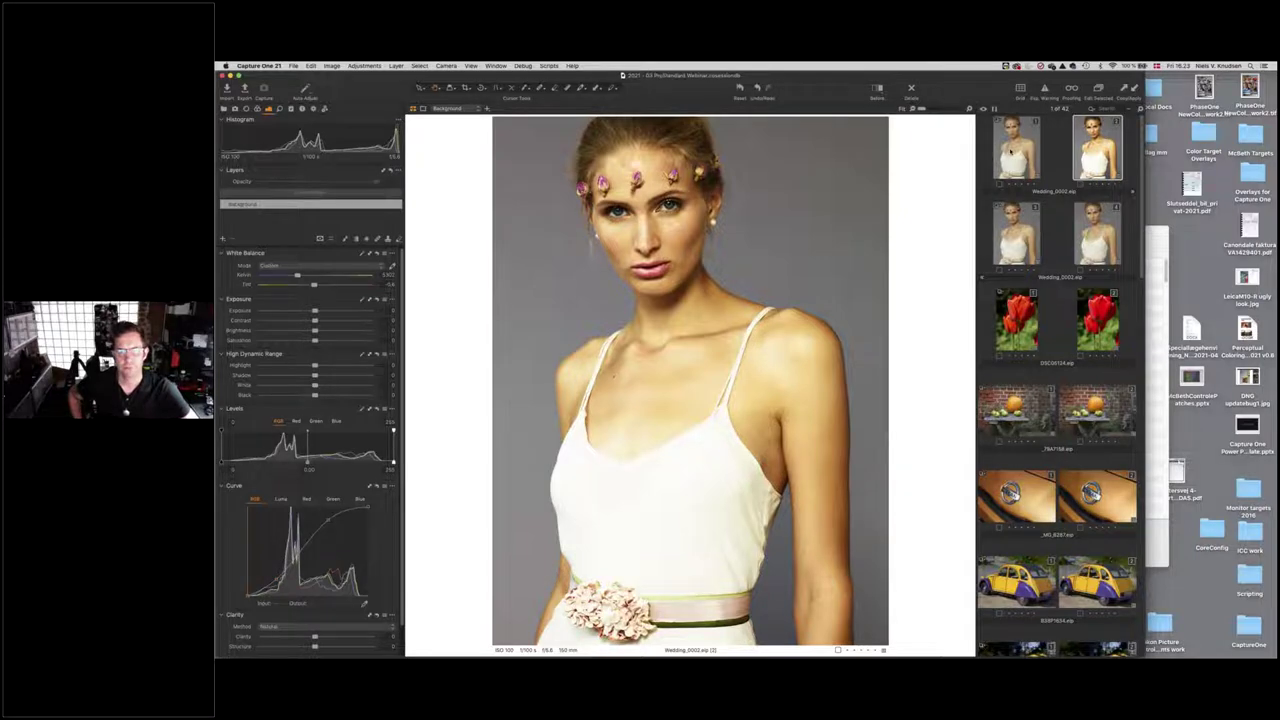
pyautogui.keyDown('super'); pyautogui.click(1012, 150); pyautogui.keyUp('super')
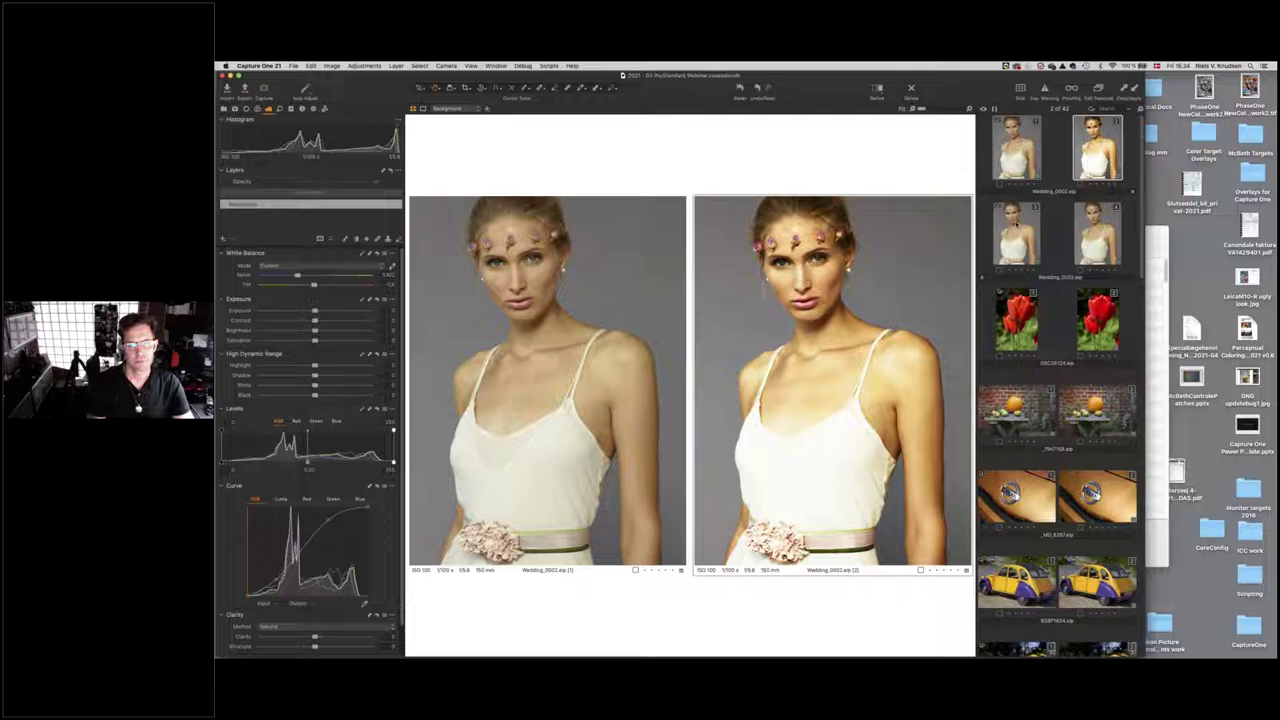
# Shape a similar S-curve in the Luma curve of the third Wedding_0002 variant, raising the highlights and lowering the shadows
pyautogui.click(1017, 228)
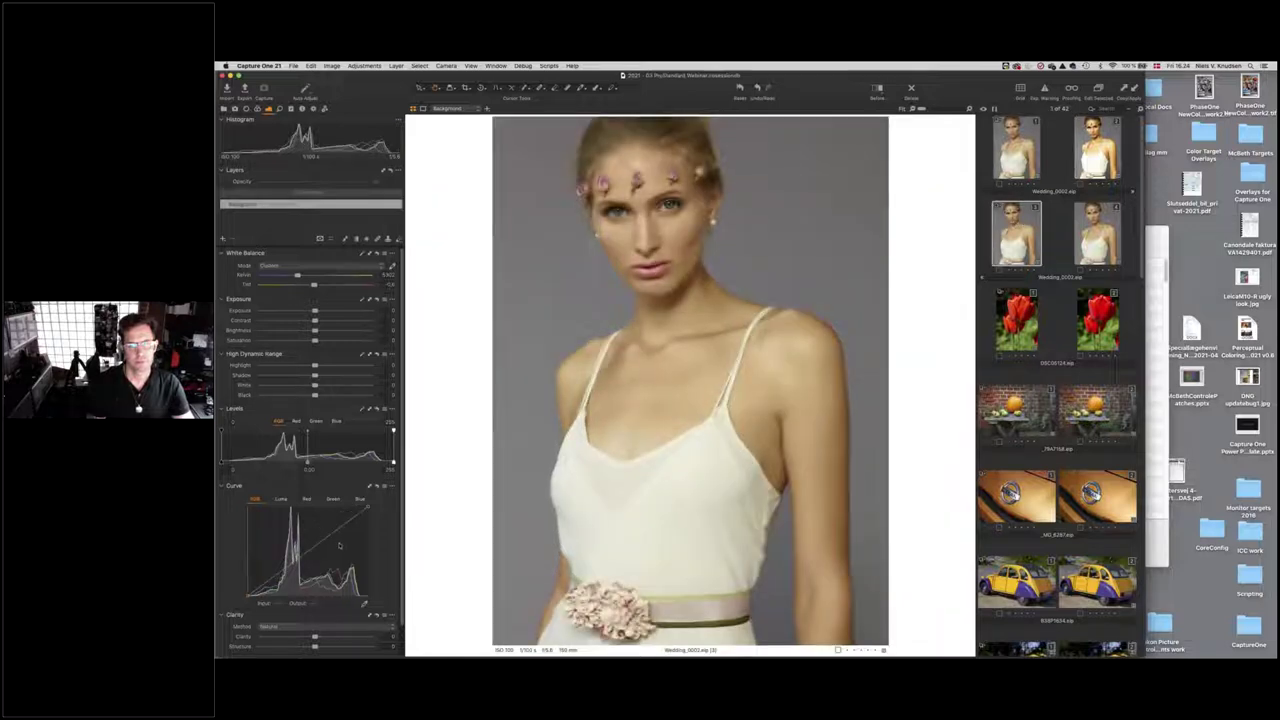
pyautogui.click(283, 499)
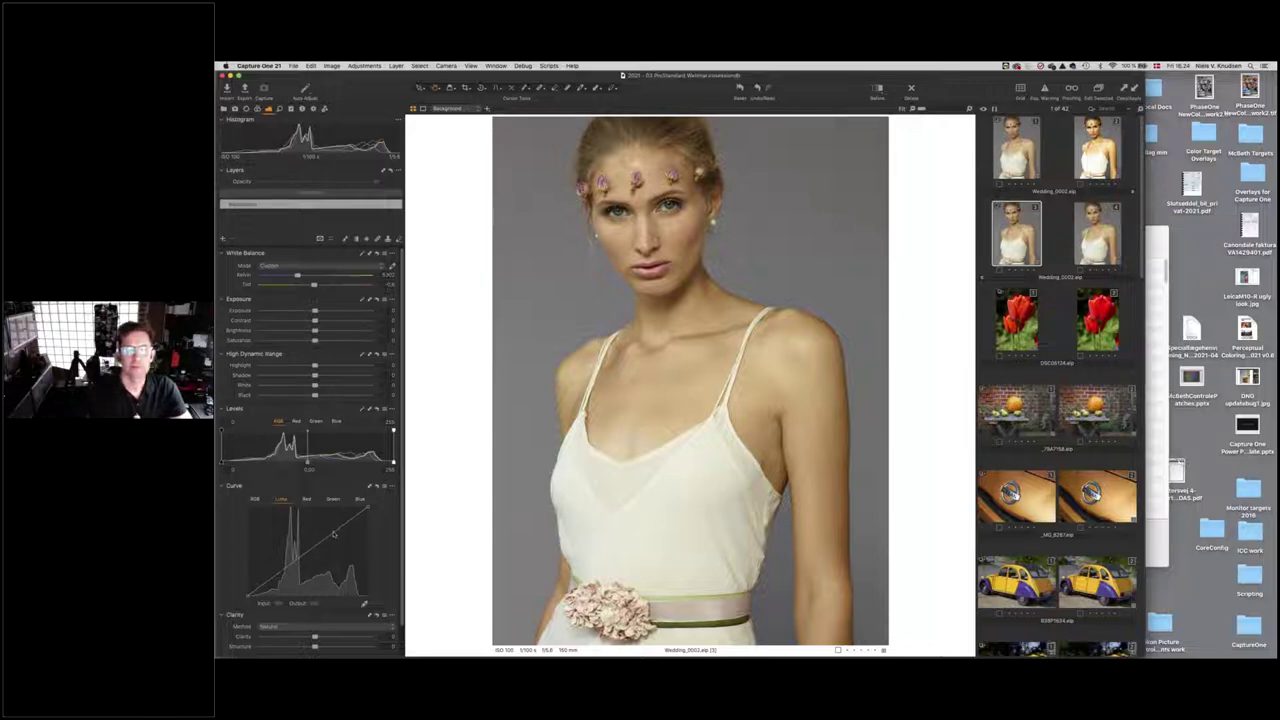
pyautogui.click(332, 521)
pyautogui.moveTo(332, 521); pyautogui.dragTo(330, 517)
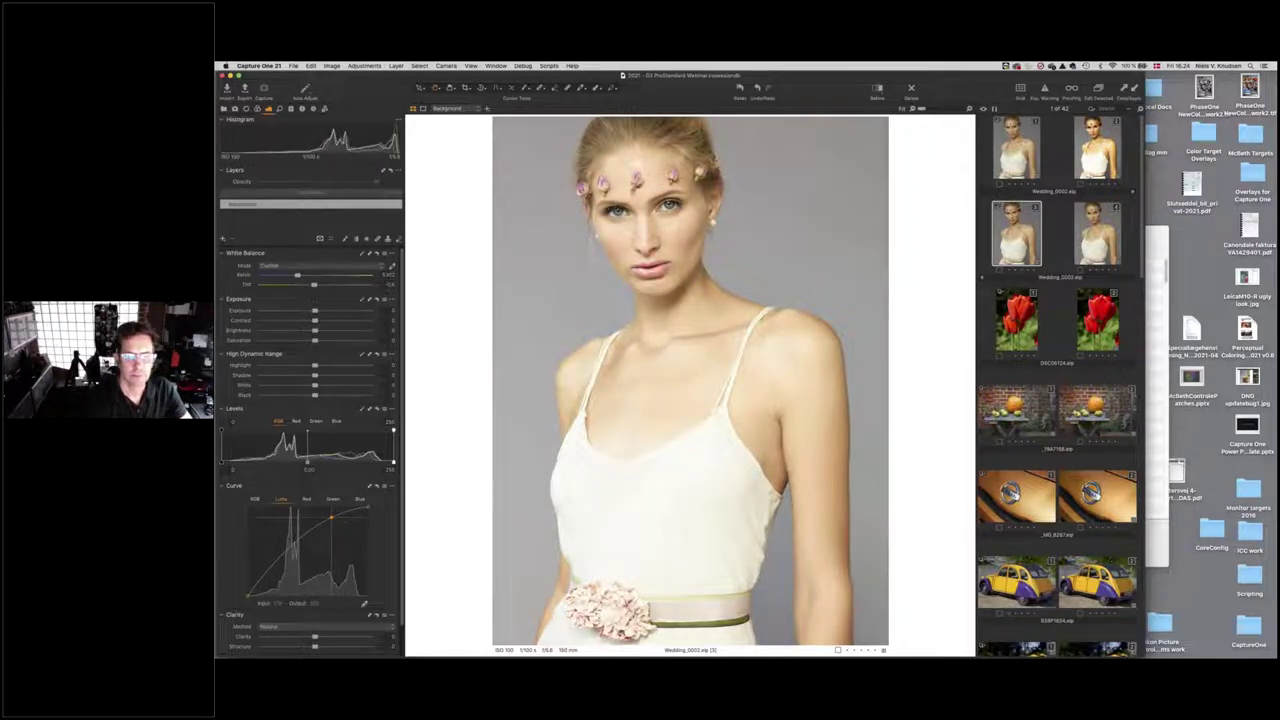
pyautogui.moveTo(274, 568); pyautogui.dragTo(278, 582)
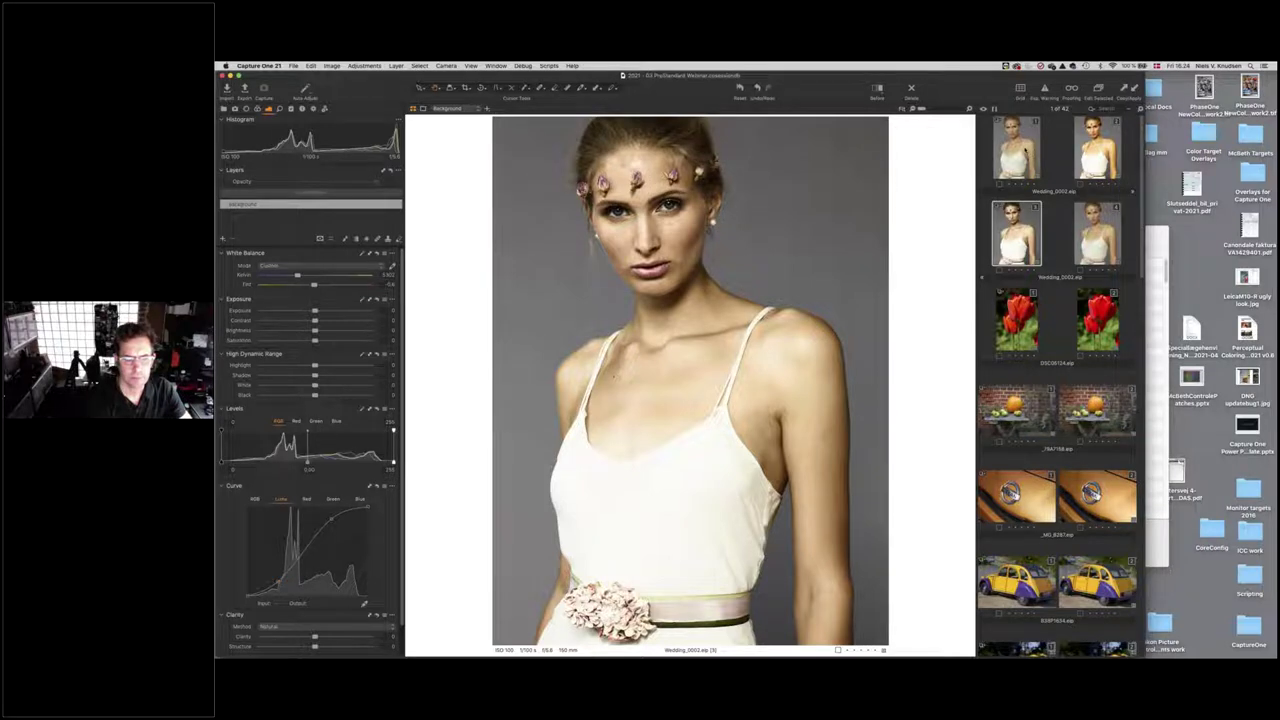
# Compare the Luma-curve portrait variant with the unadjusted first variant and with the RGB-curve variant
pyautogui.keyDown('super'); pyautogui.click(1016, 150); pyautogui.keyUp('super')
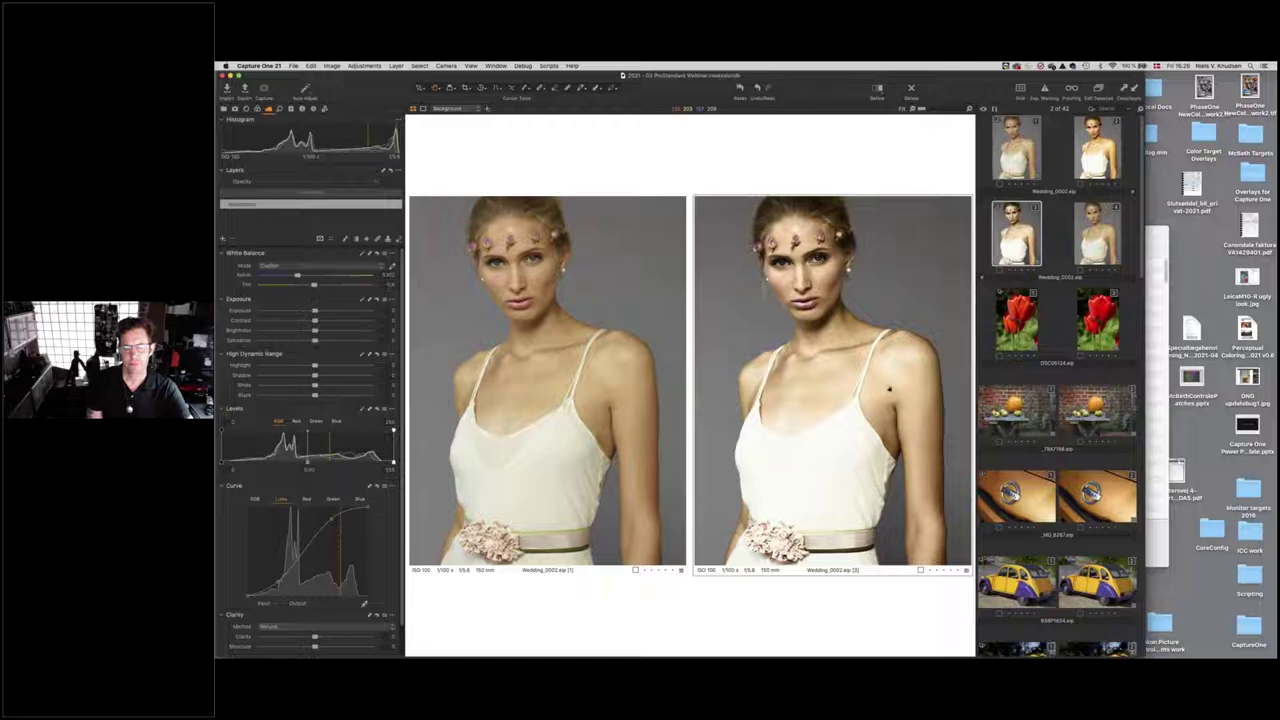
pyautogui.click(1094, 150)
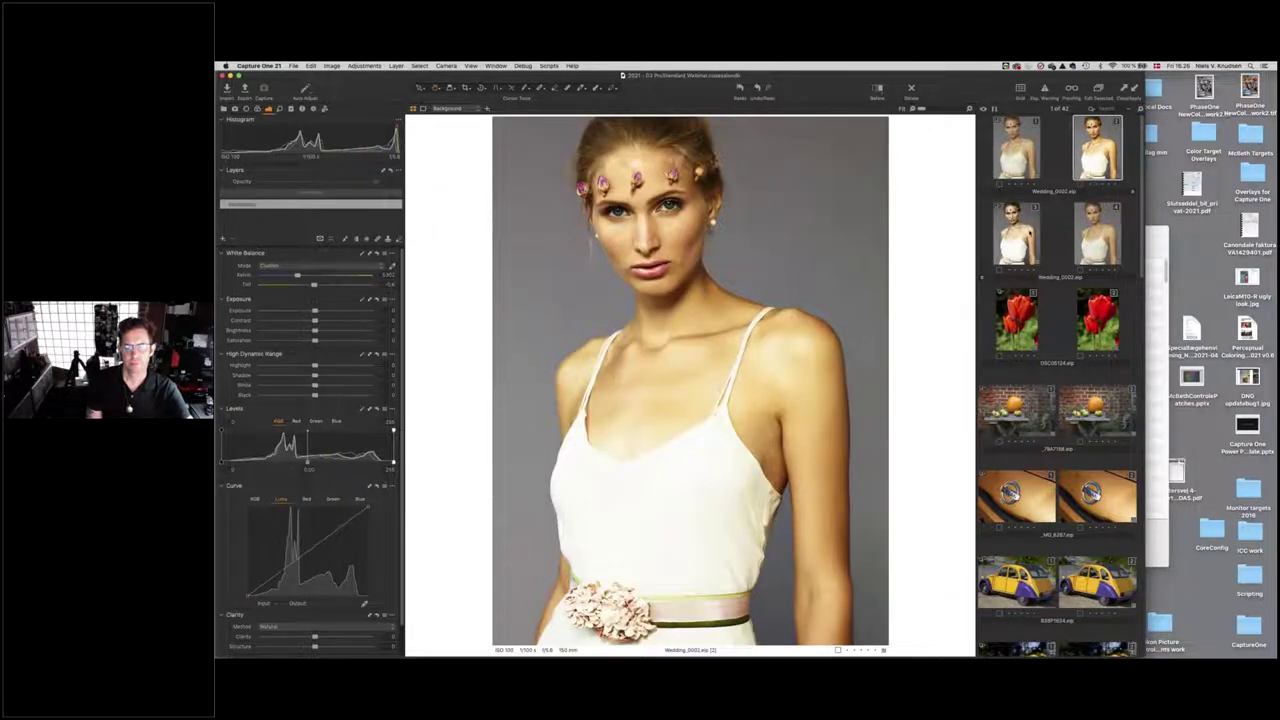
pyautogui.click(1026, 230)
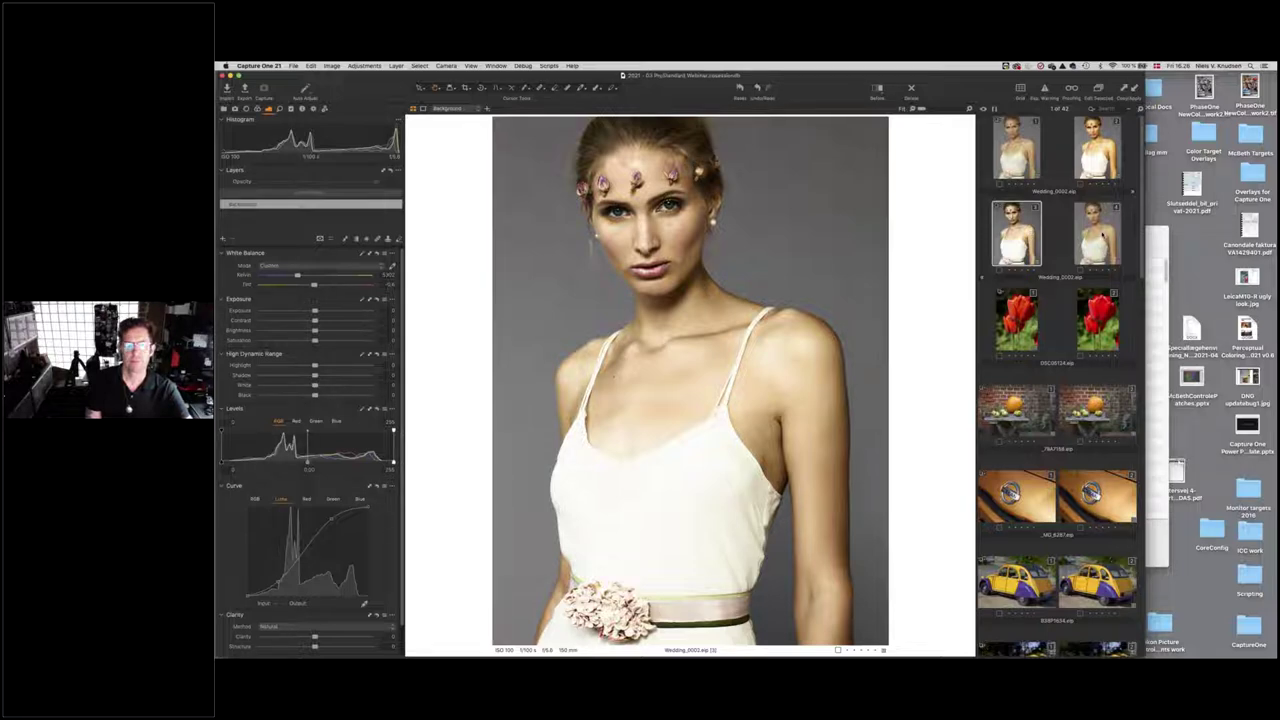
# Raise Contrast to about 25 on the fourth Wedding_0002 variant, compare it with the first variant, and show all four variants together
pyautogui.click(1100, 234)
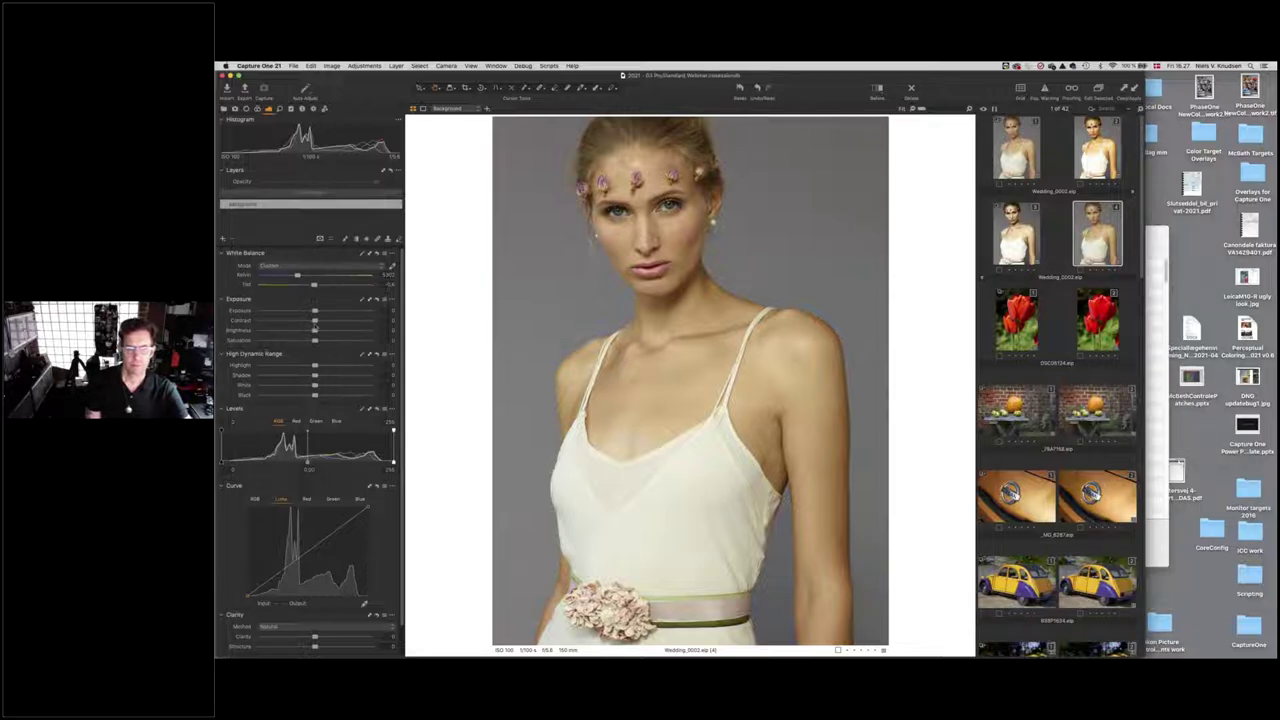
pyautogui.moveTo(315, 321); pyautogui.dragTo(322, 321)
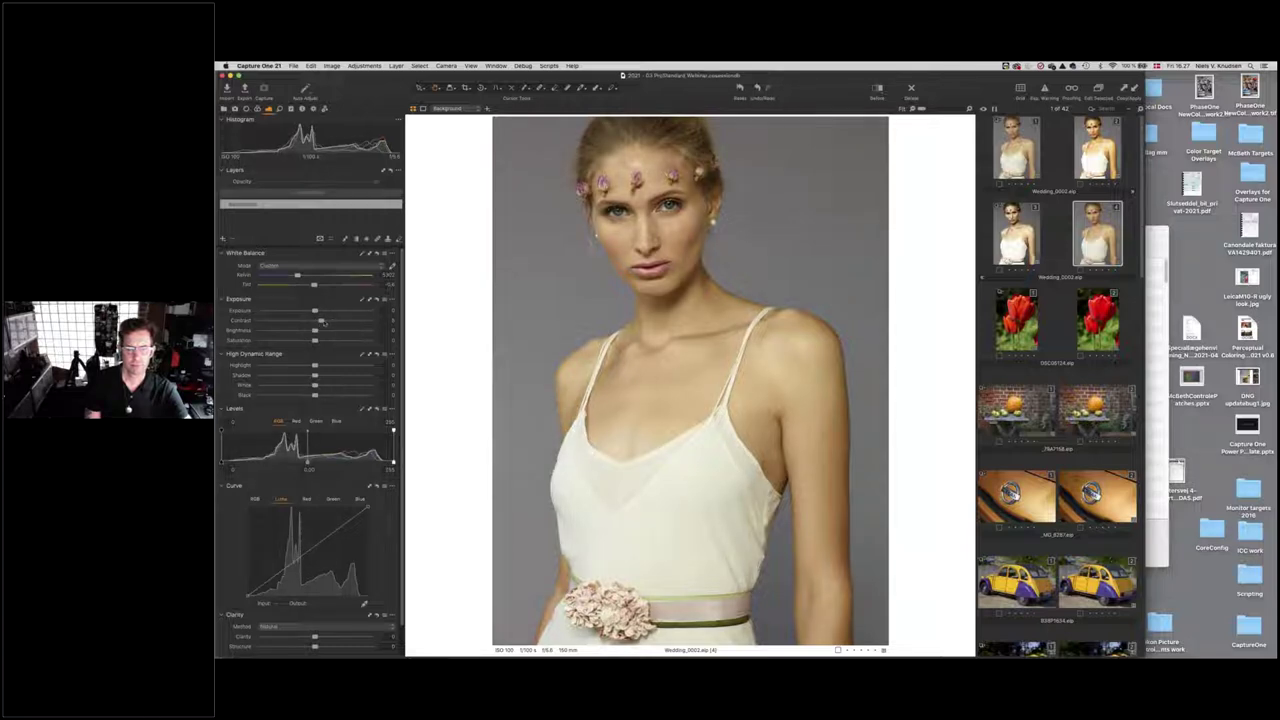
pyautogui.moveTo(322, 321); pyautogui.dragTo(344, 321)
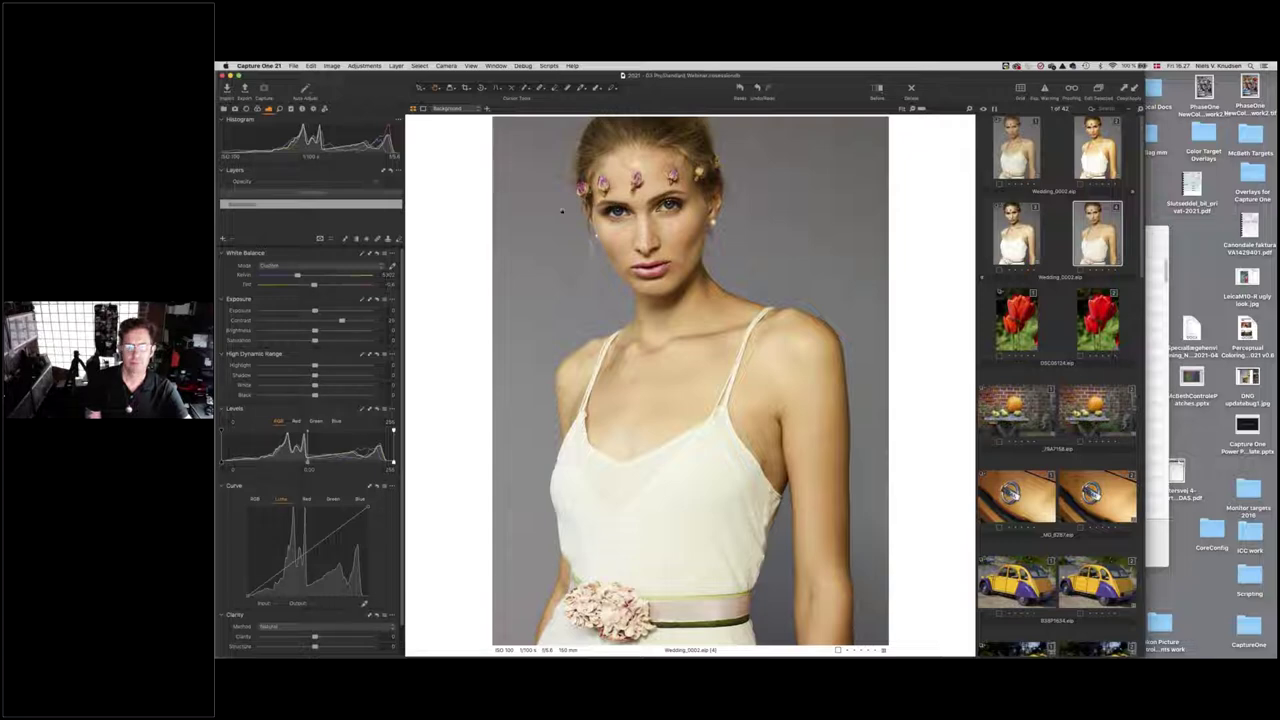
pyautogui.press('n')
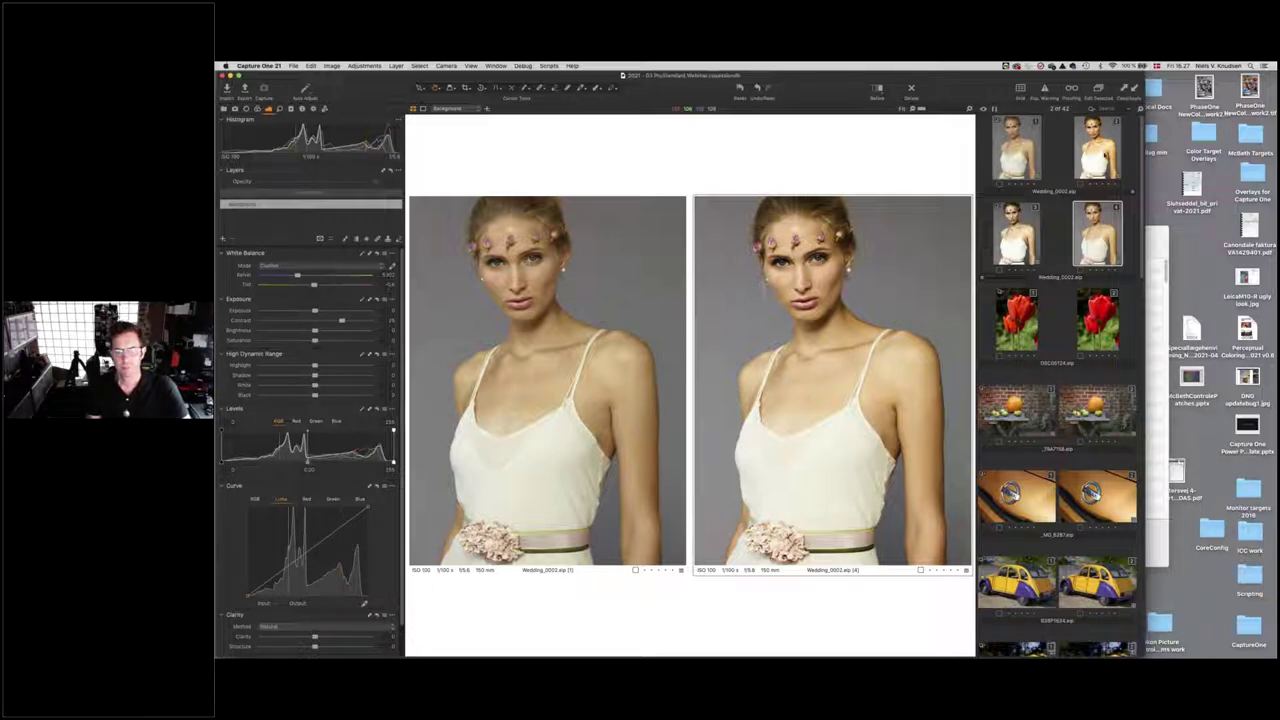
pyautogui.keyDown('shift'); pyautogui.click(1022, 230); pyautogui.keyUp('shift')
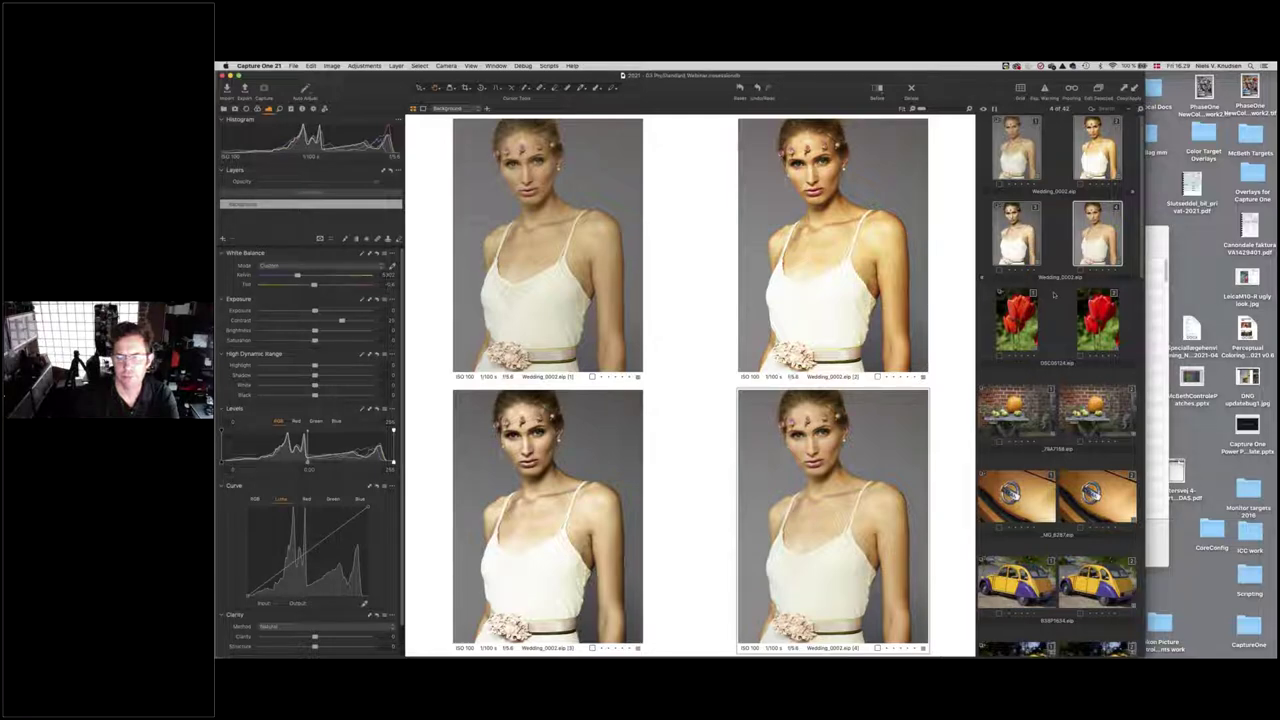
# Deselect the portraits and display both red tulip variants side by side to compare their colour rendering
pyautogui.click(1054, 295)
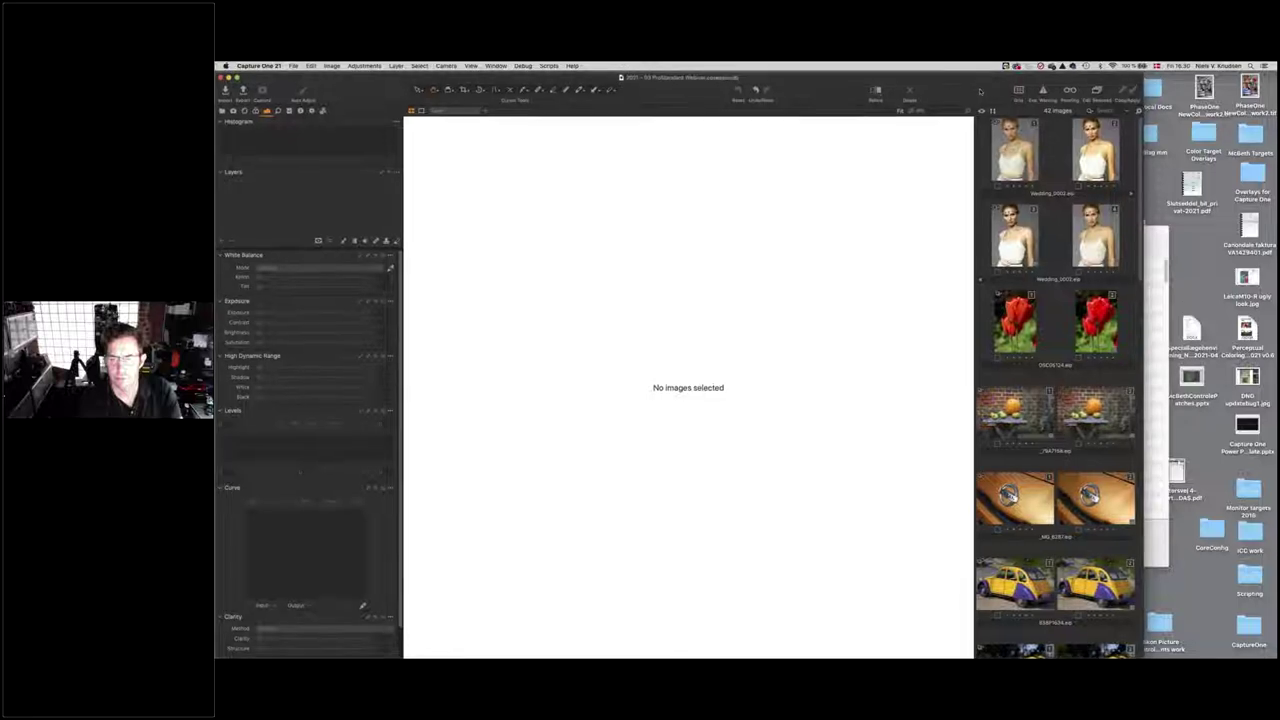
pyautogui.scroll(-10, 1041, 222)
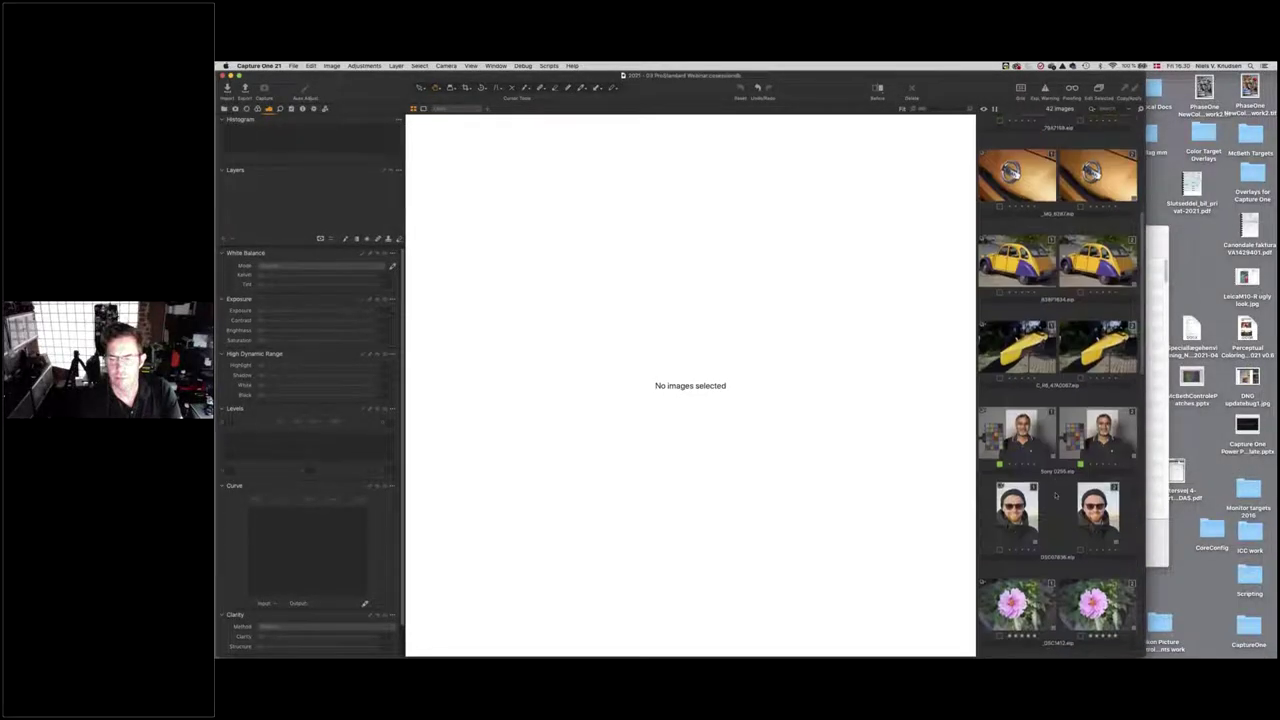
pyautogui.scroll(5, 1014, 292)
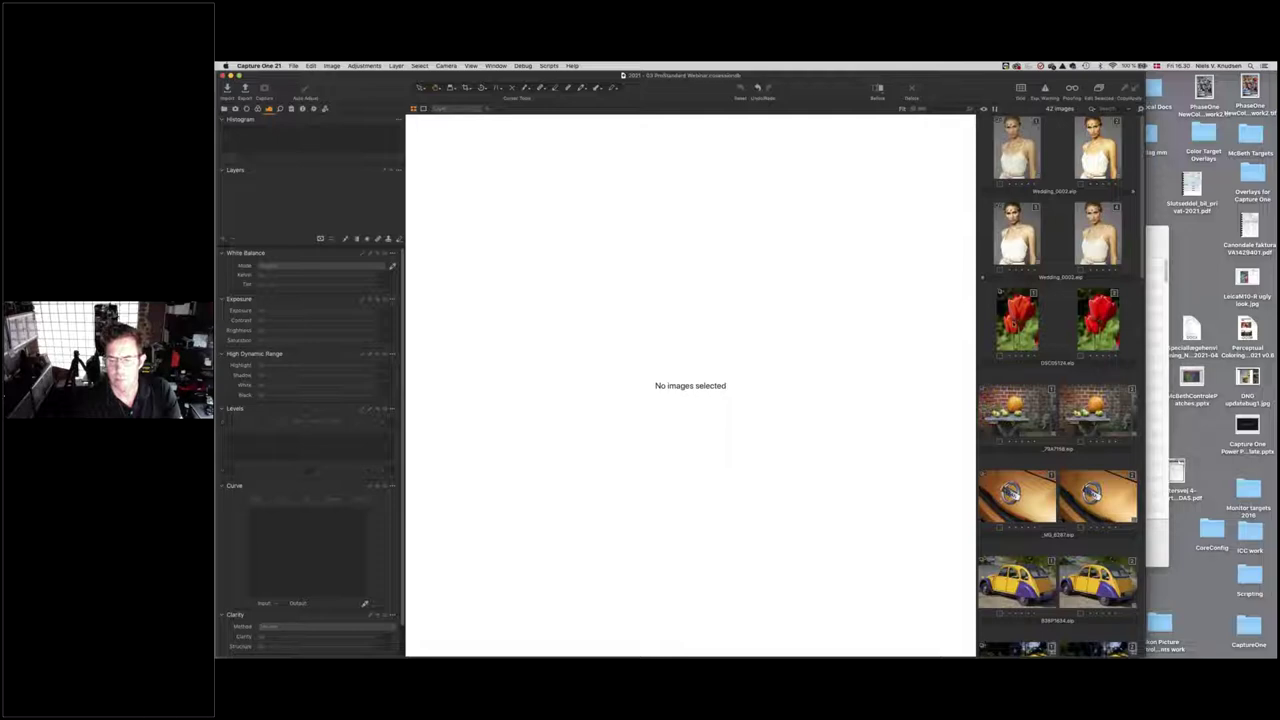
pyautogui.click(1018, 318)
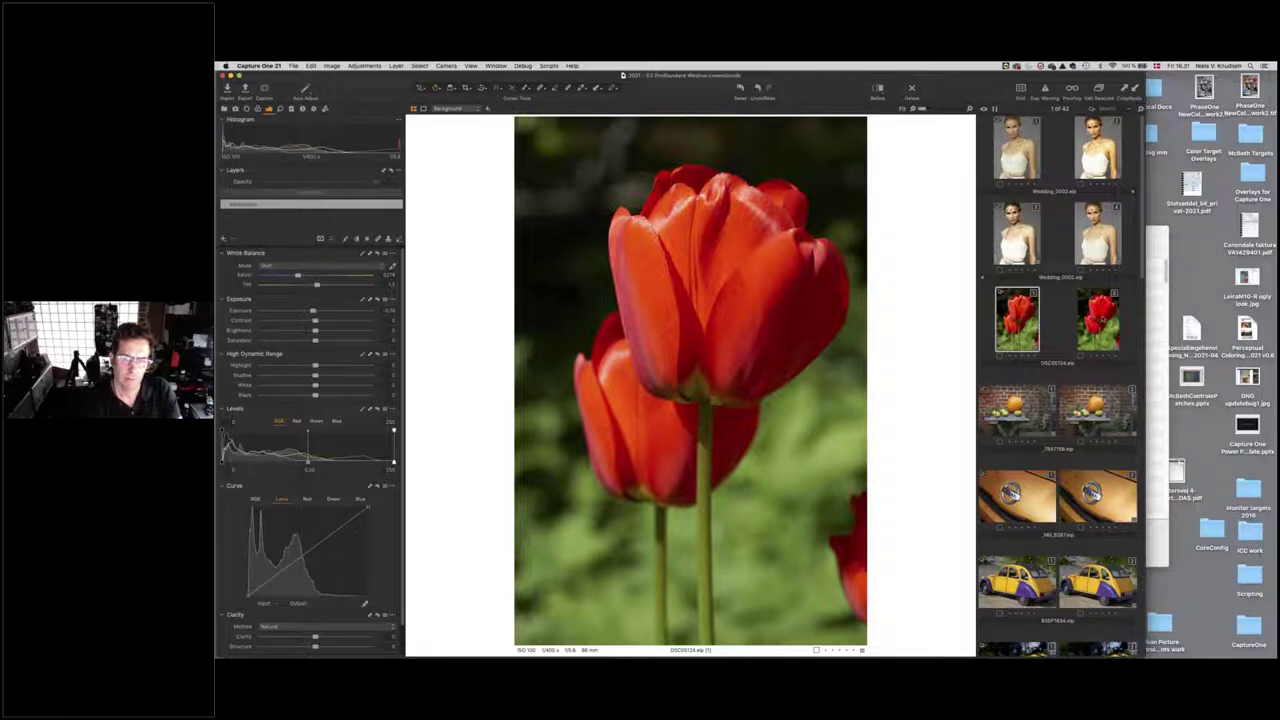
pyautogui.keyDown('super'); pyautogui.click(1098, 320); pyautogui.keyUp('super')
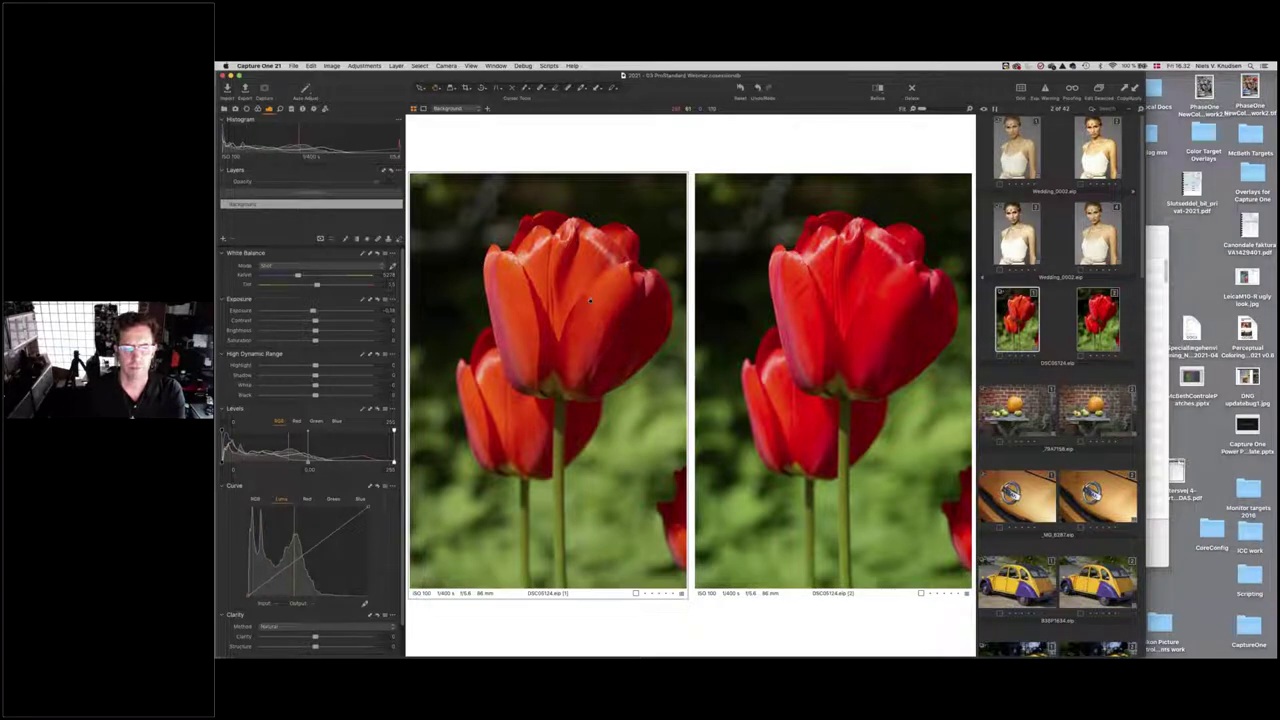
pyautogui.click(859, 341)
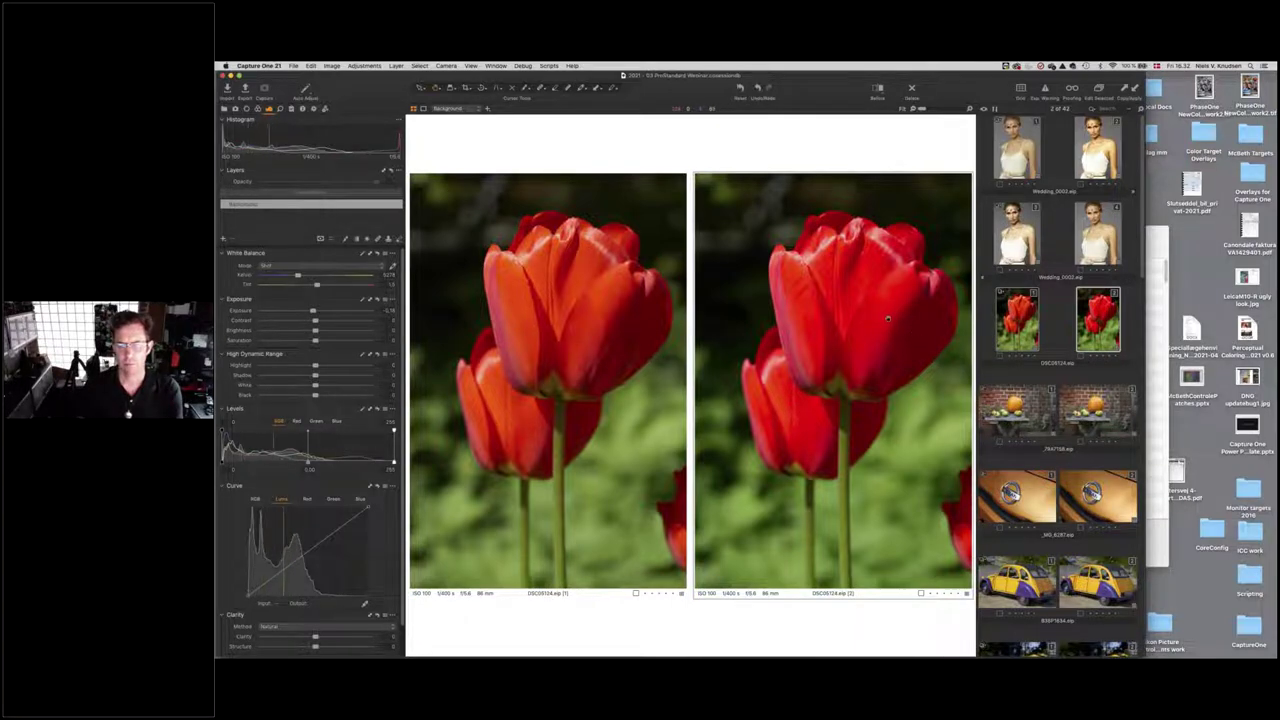
# View the second tulip variant alone and examine its petal colour with the Before/After split, moving the divider across the flower
pyautogui.click(1098, 320)
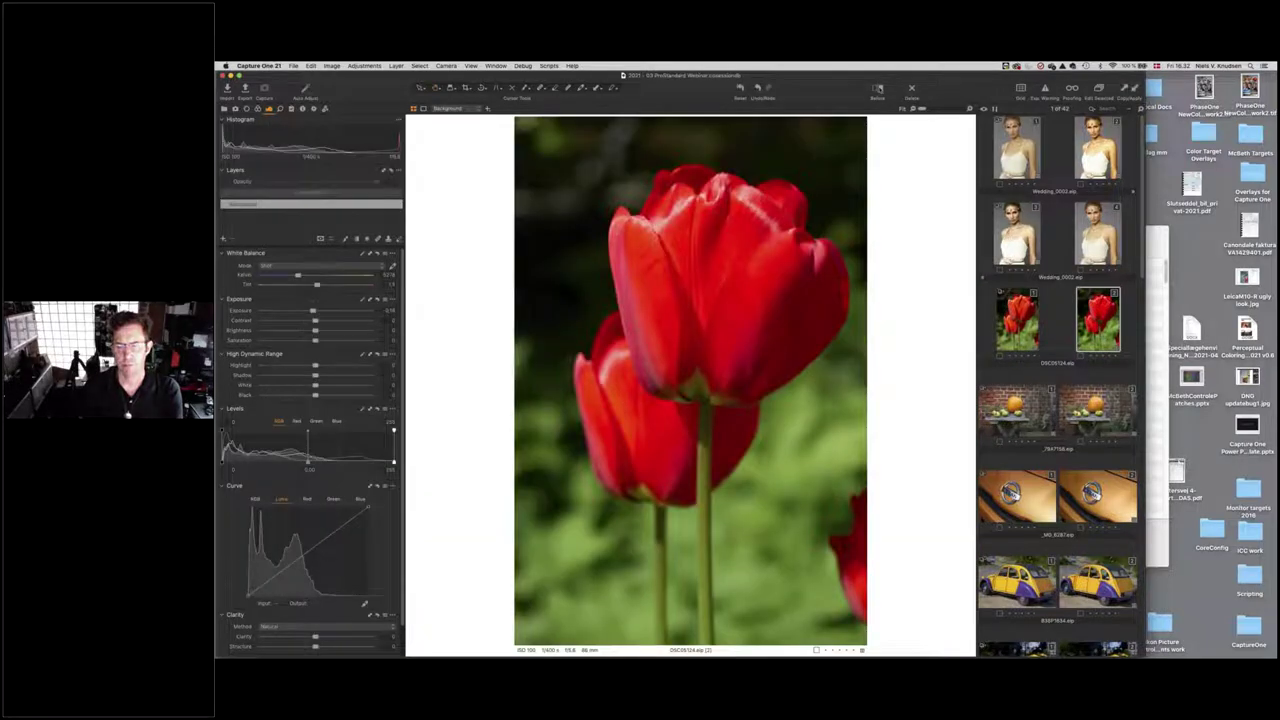
pyautogui.press('y')
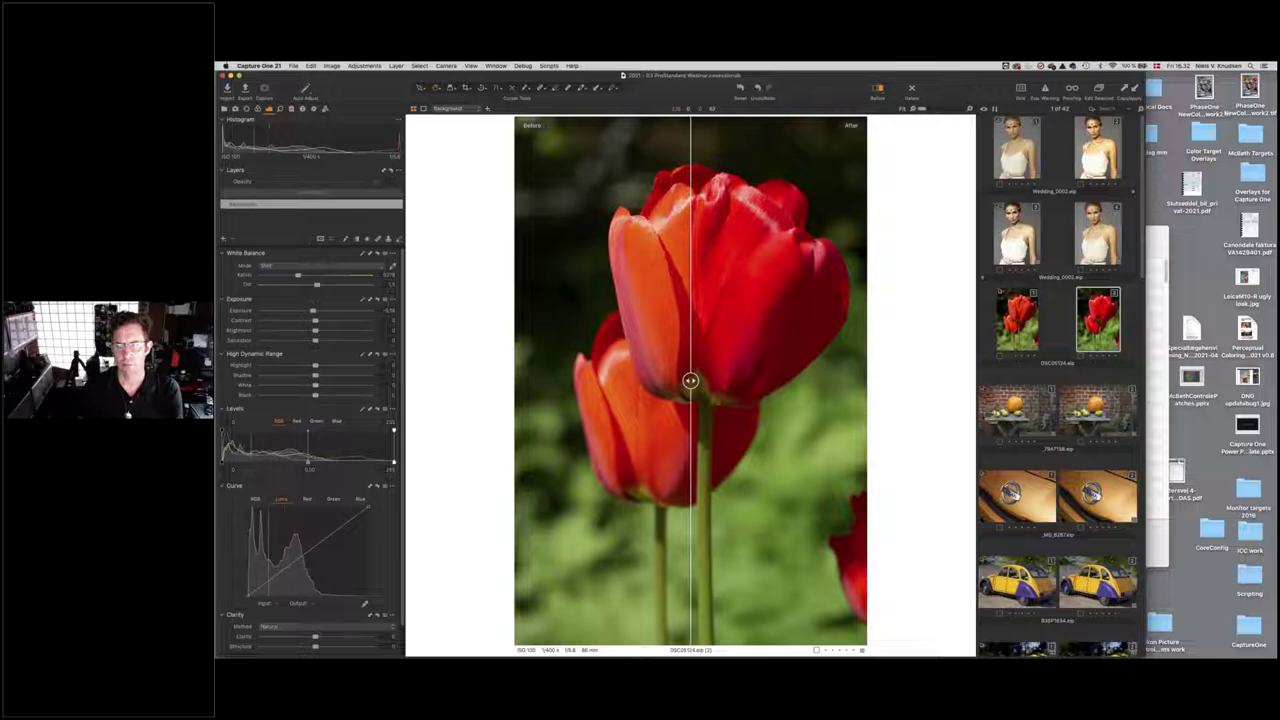
pyautogui.moveTo(690, 381); pyautogui.dragTo(734, 381)
pyautogui.moveTo(730, 381); pyautogui.dragTo(670, 381)
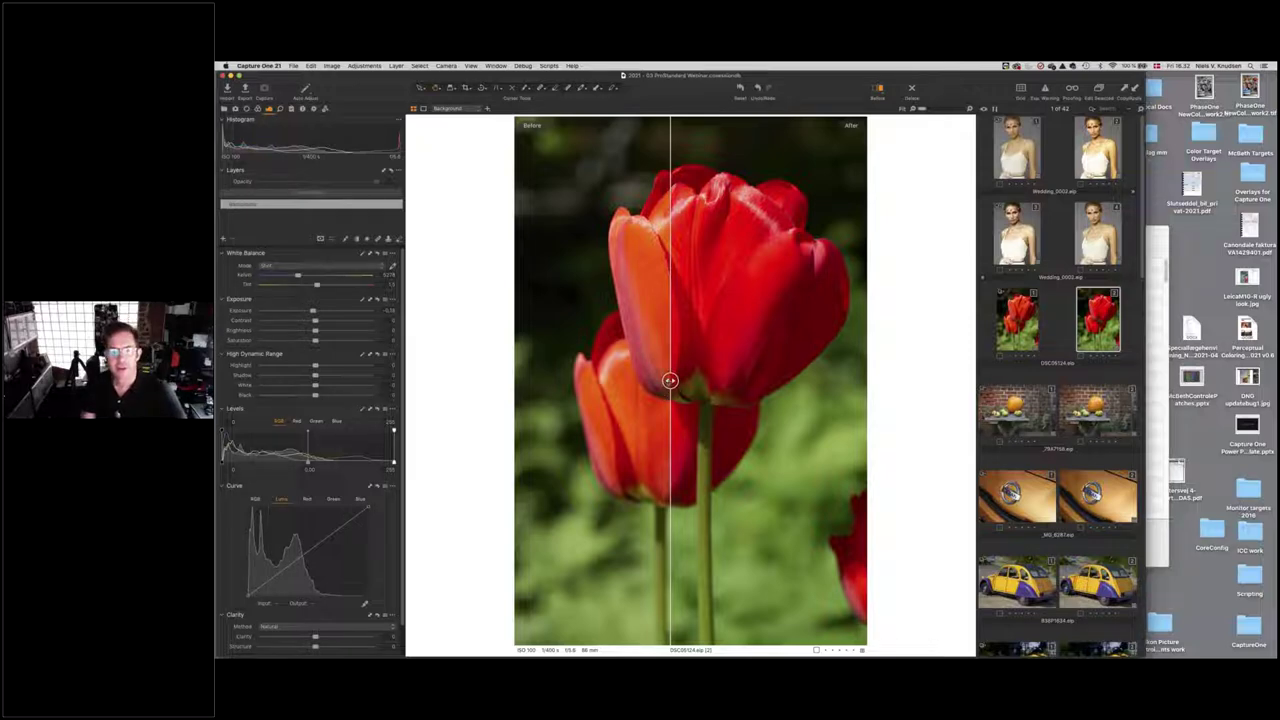
pyautogui.moveTo(670, 380); pyautogui.dragTo(697, 380)
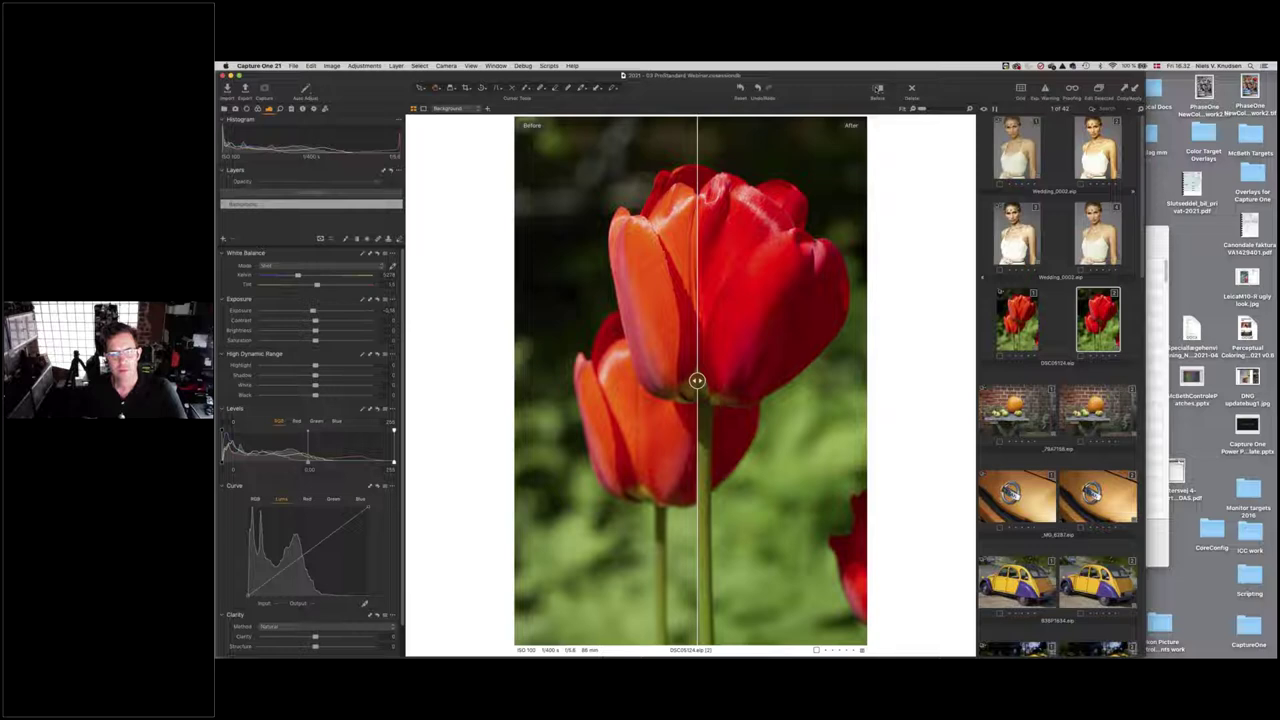
pyautogui.press('y')
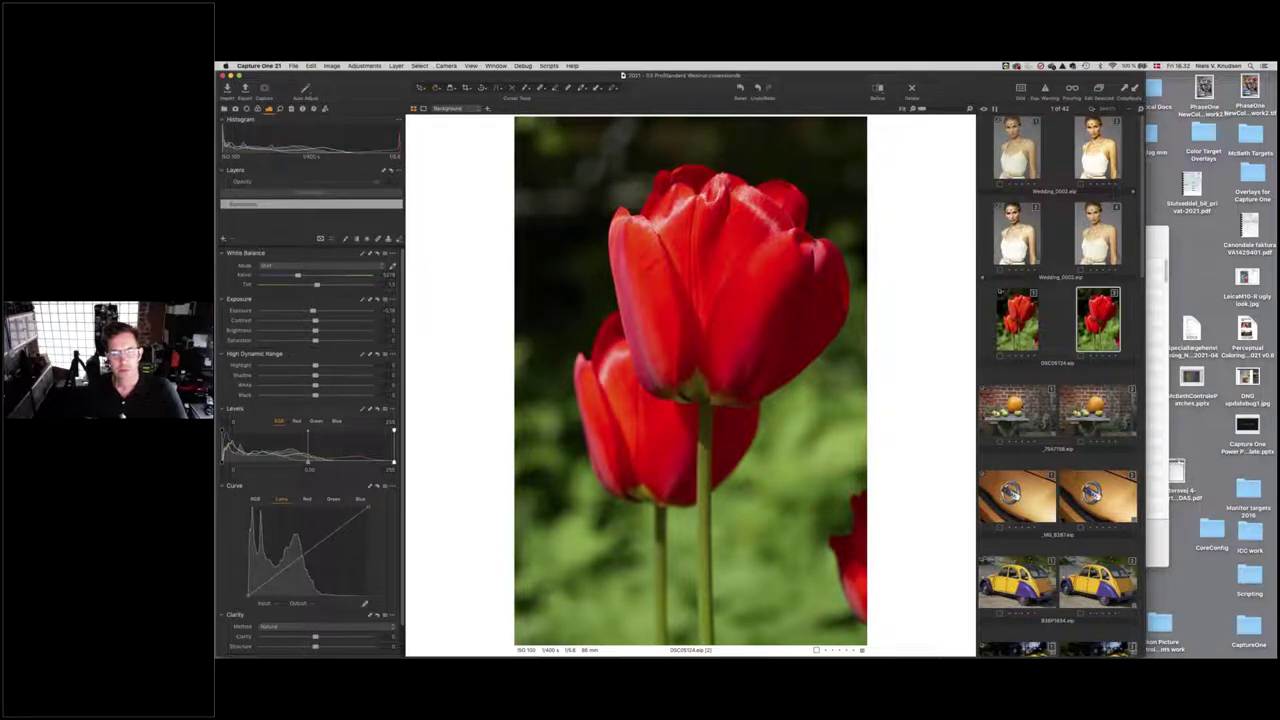
# View both pumpkin variants in turn and inspect the second with the Before/After split moved across the brick wall
pyautogui.click(1016, 410)
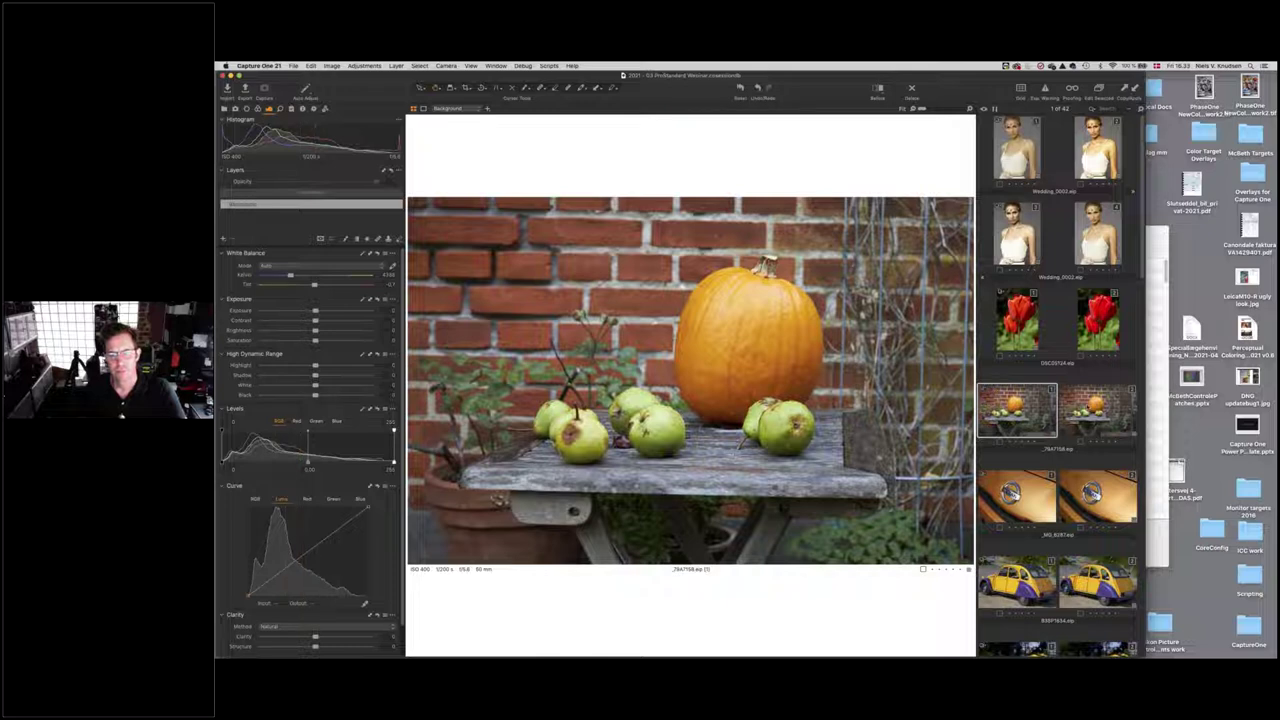
pyautogui.click(1097, 410)
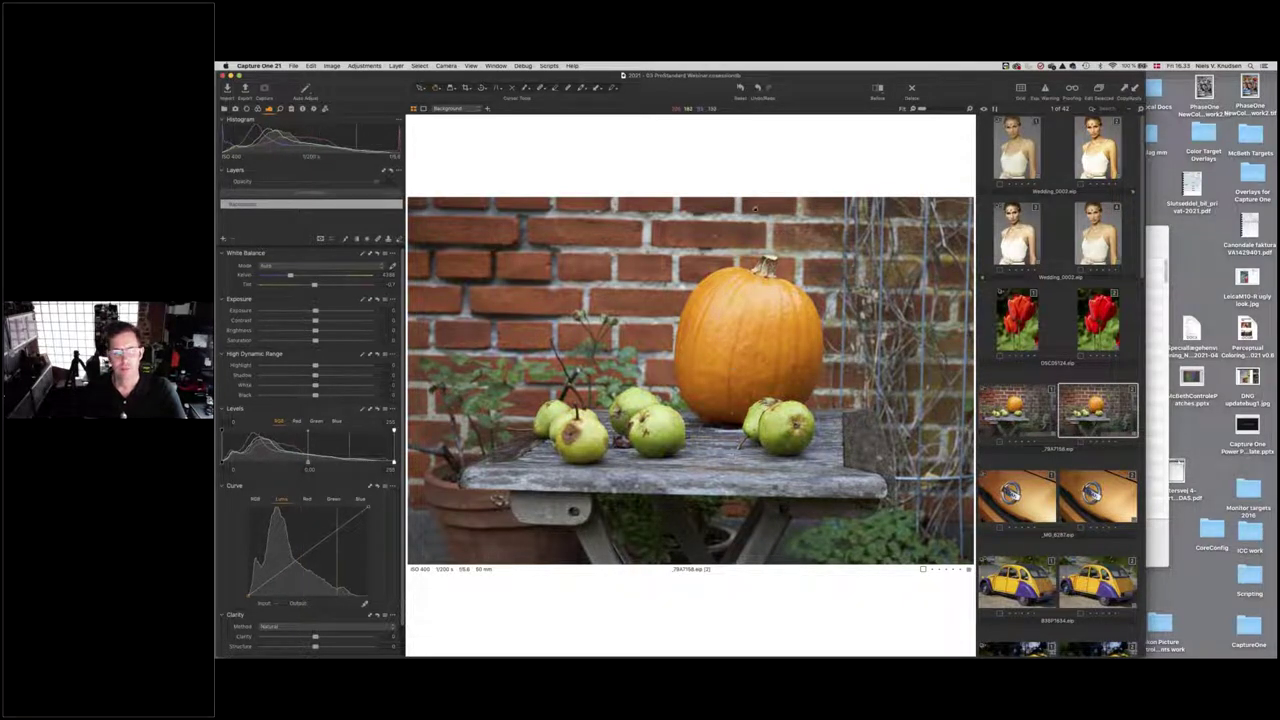
pyautogui.click(876, 89)
pyautogui.moveTo(690, 380); pyautogui.dragTo(641, 380)
pyautogui.click(876, 89)
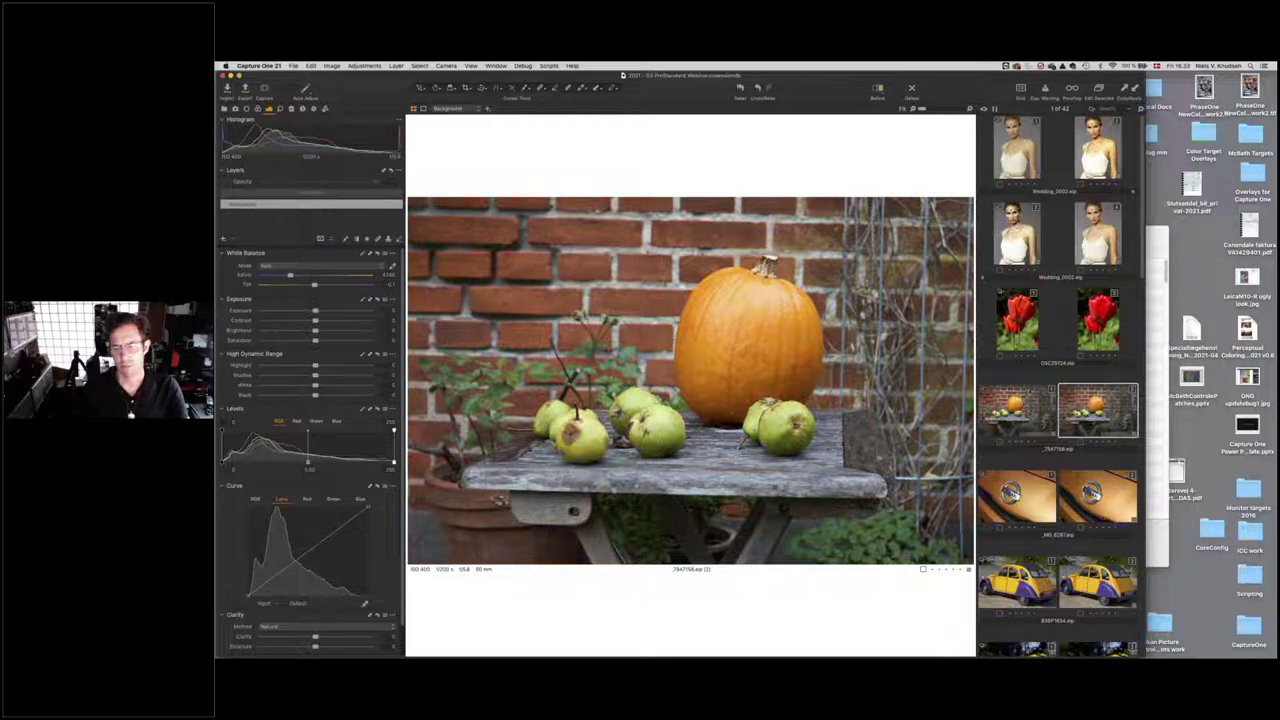
# Display both pumpkin variants together and compare the pumpkin's colour and surface detail close up in each, finishing with a wider view of both
pyautogui.hotkey('shift', 'Left')
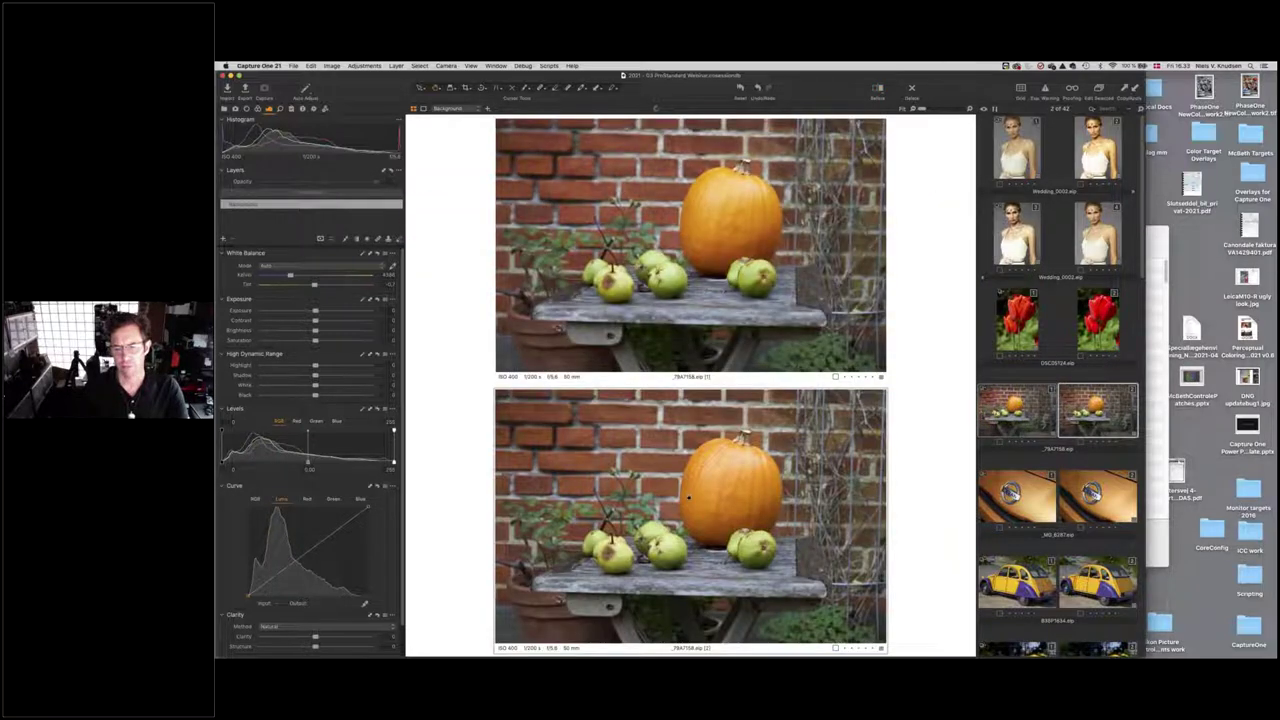
pyautogui.scroll(3, 700, 493)
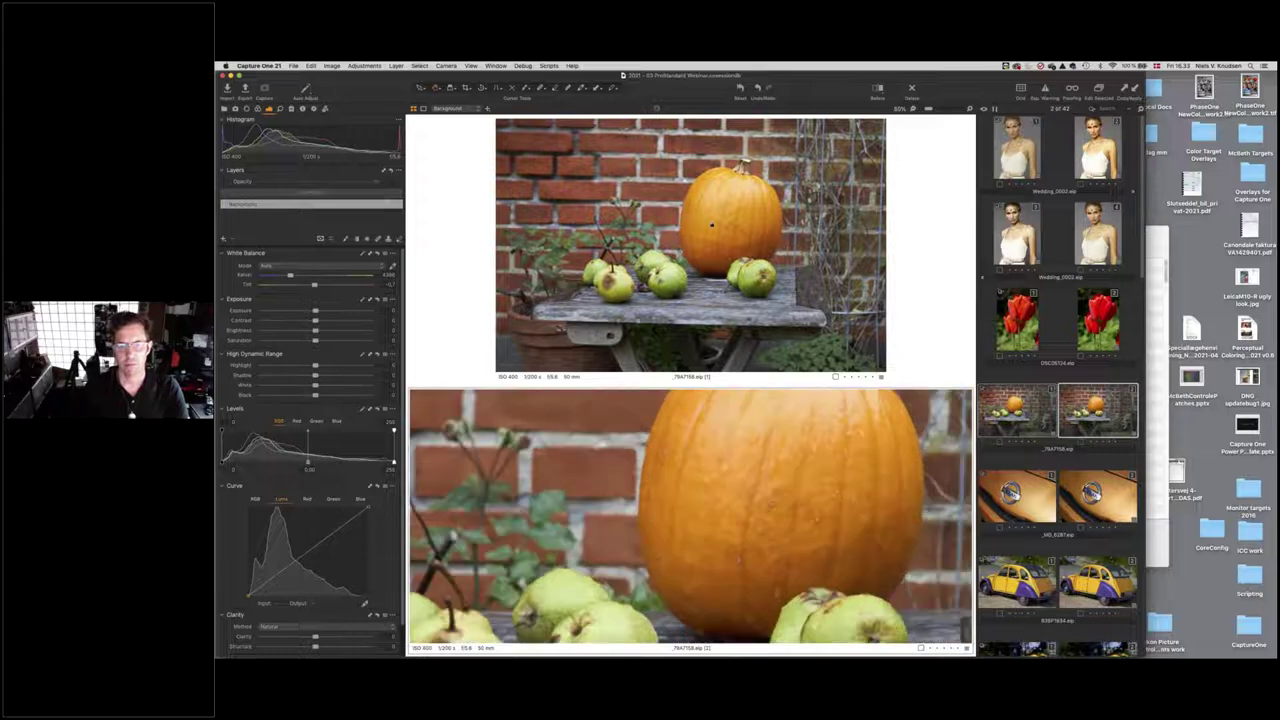
pyautogui.scroll(2, 741, 338)
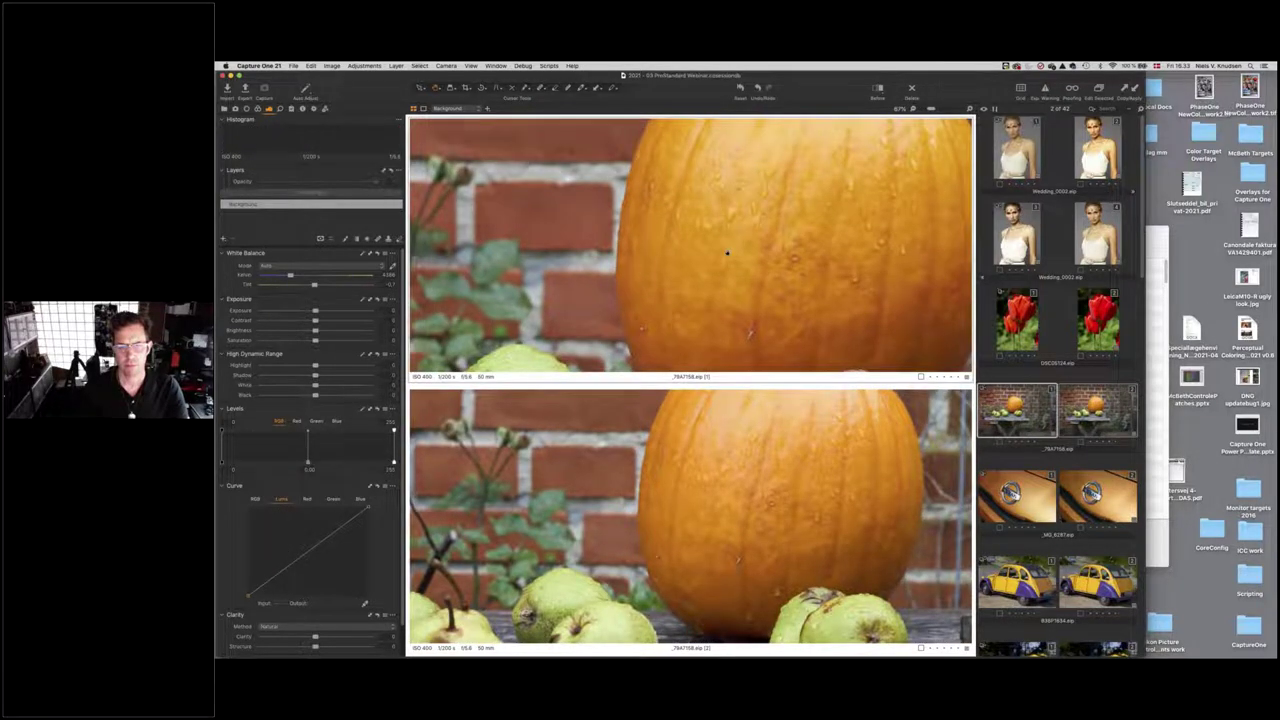
pyautogui.moveTo(741, 338); pyautogui.dragTo(755, 426)
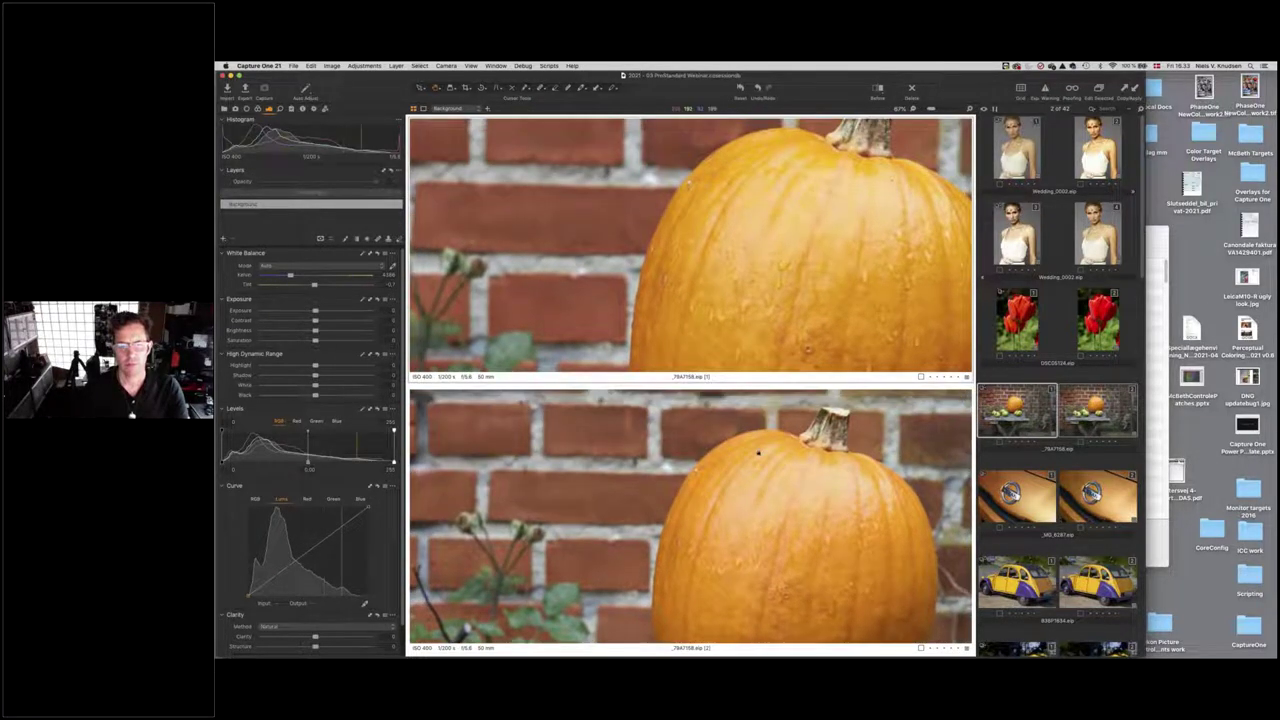
pyautogui.scroll(2, 763, 443)
pyautogui.hscroll(1, 749, 463)
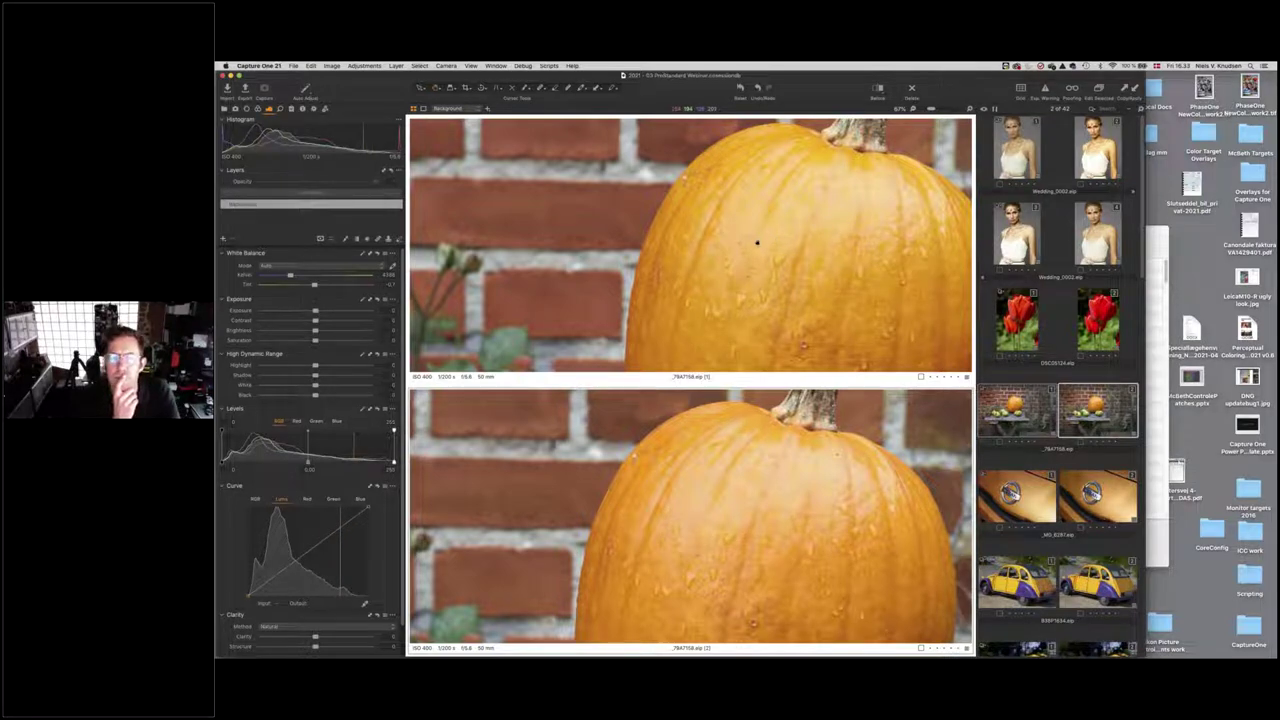
pyautogui.scroll(-2, 758, 242)
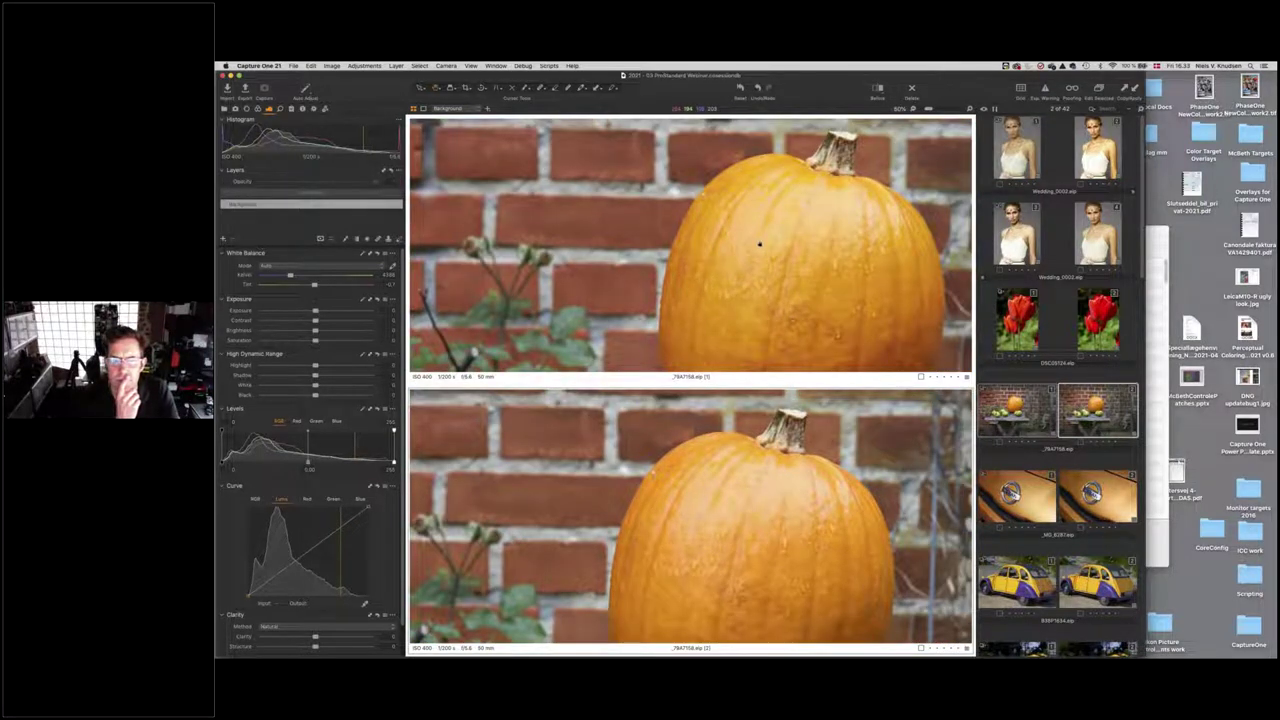
pyautogui.scroll(-1, 758, 243)
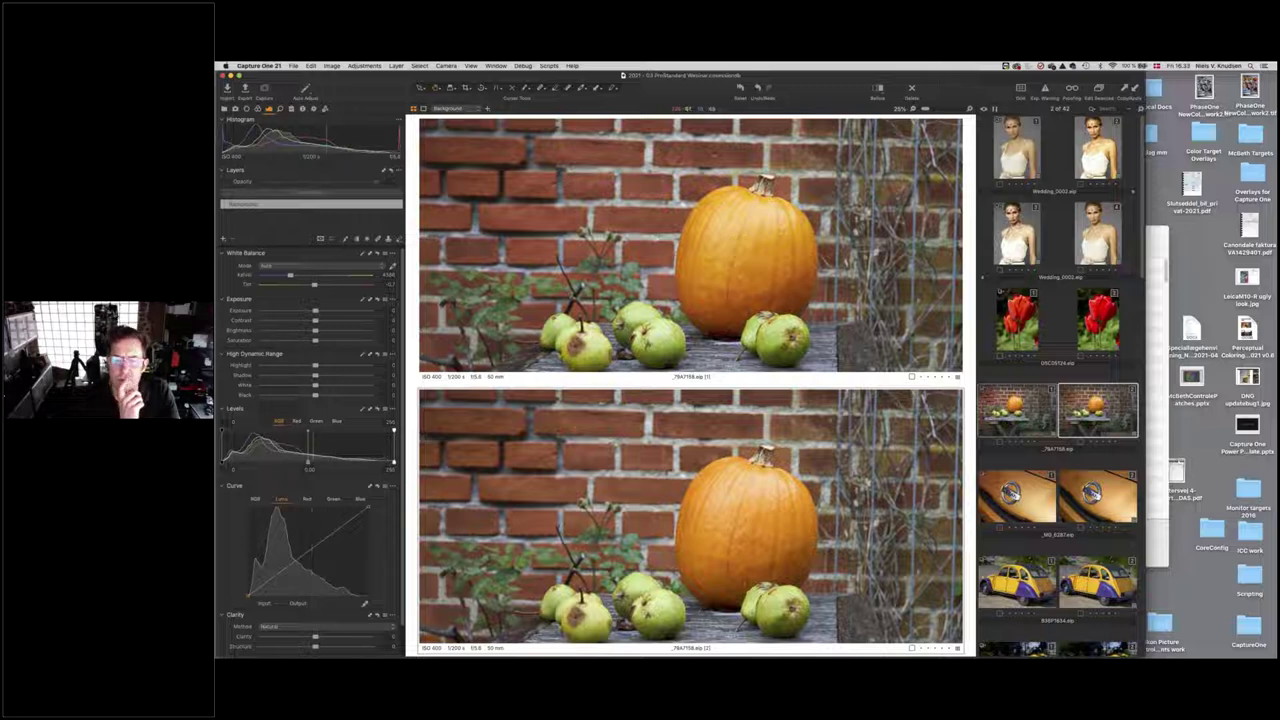
# Deselect the pumpkin images and display both variants of the orange Nissan badge photo together
pyautogui.click(1117, 360)
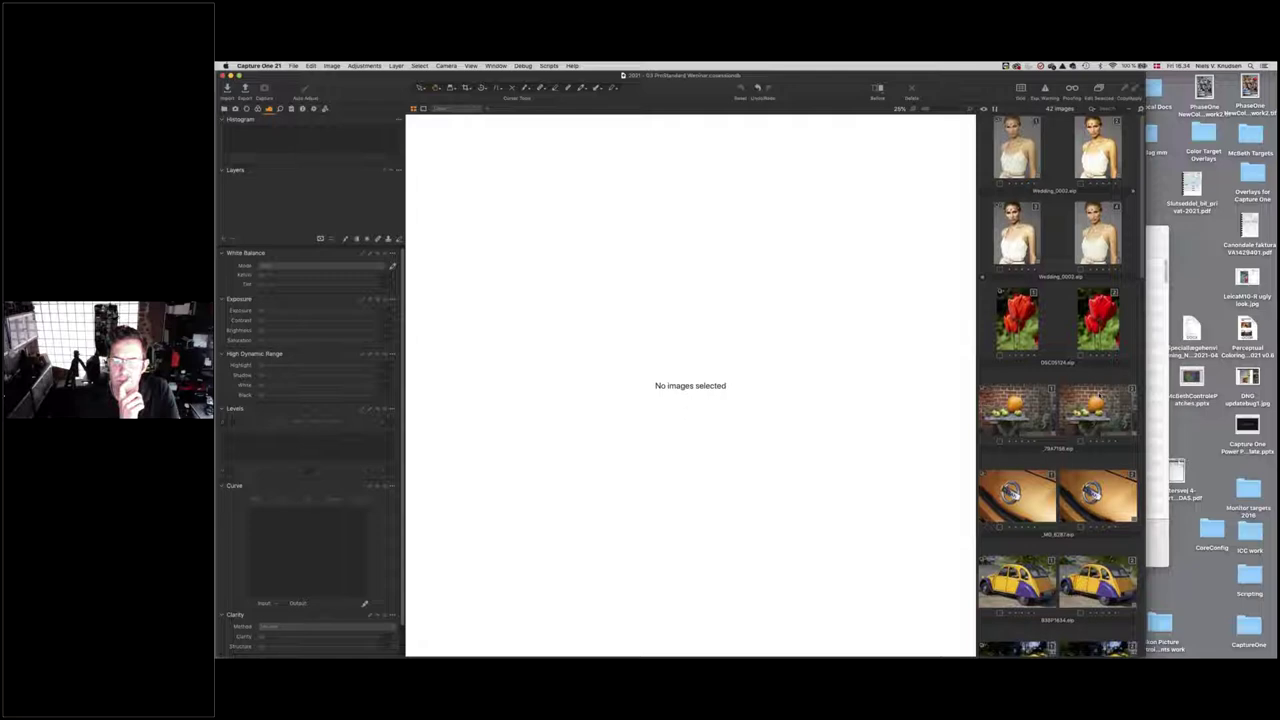
pyautogui.click(1016, 495)
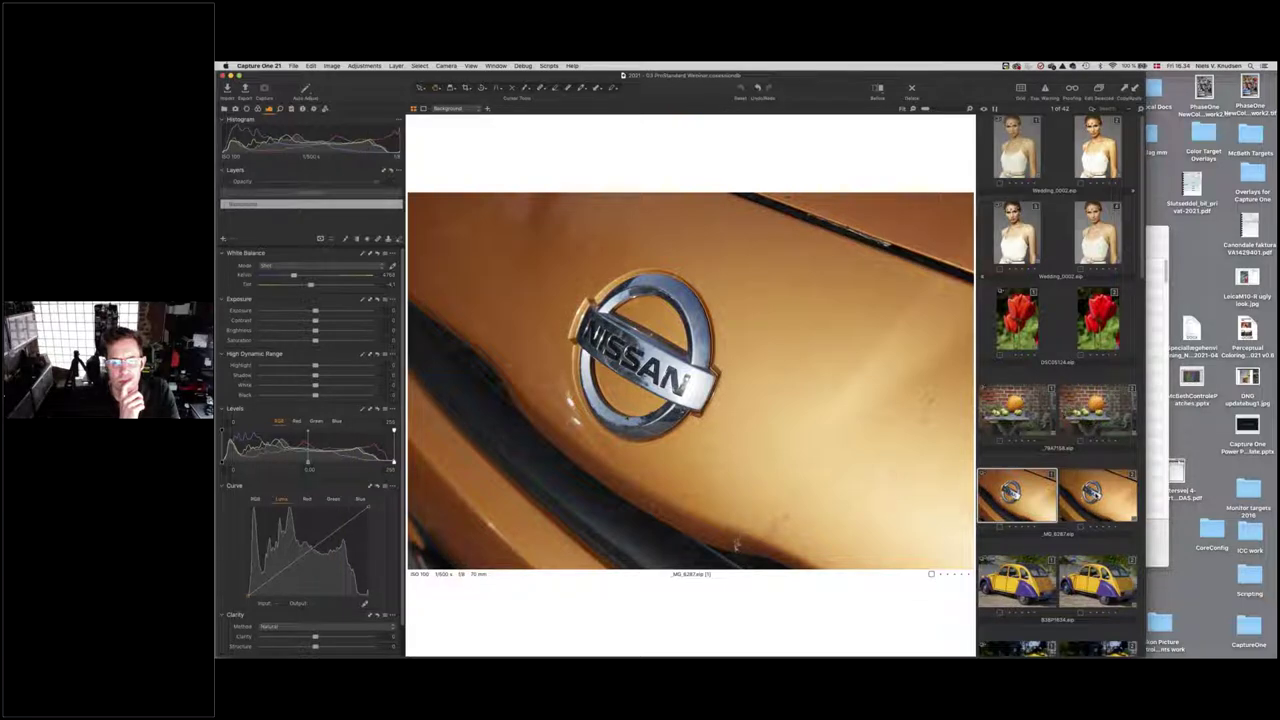
pyautogui.hotkey('shift', 'Right')
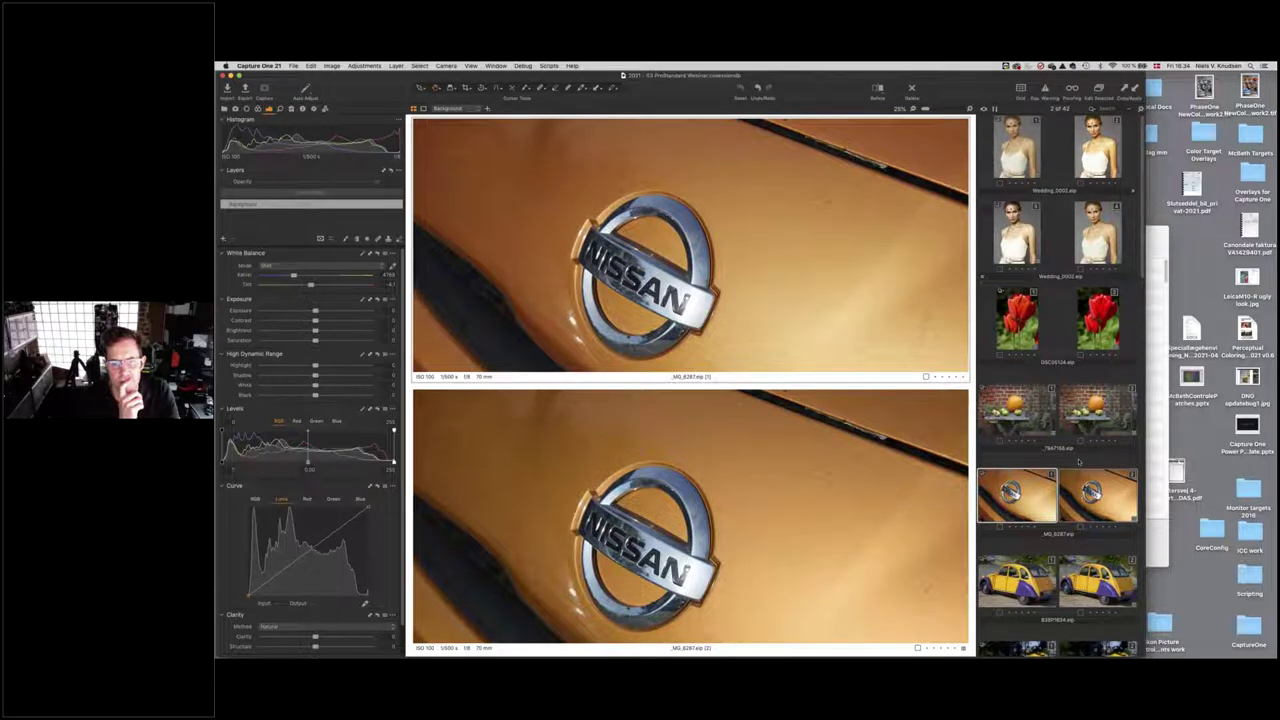
# View the second Nissan variant alone and examine its paint colour with the Before/After split, moving the divider across the bonnet
pyautogui.click(1079, 462)
pyautogui.press('Right')
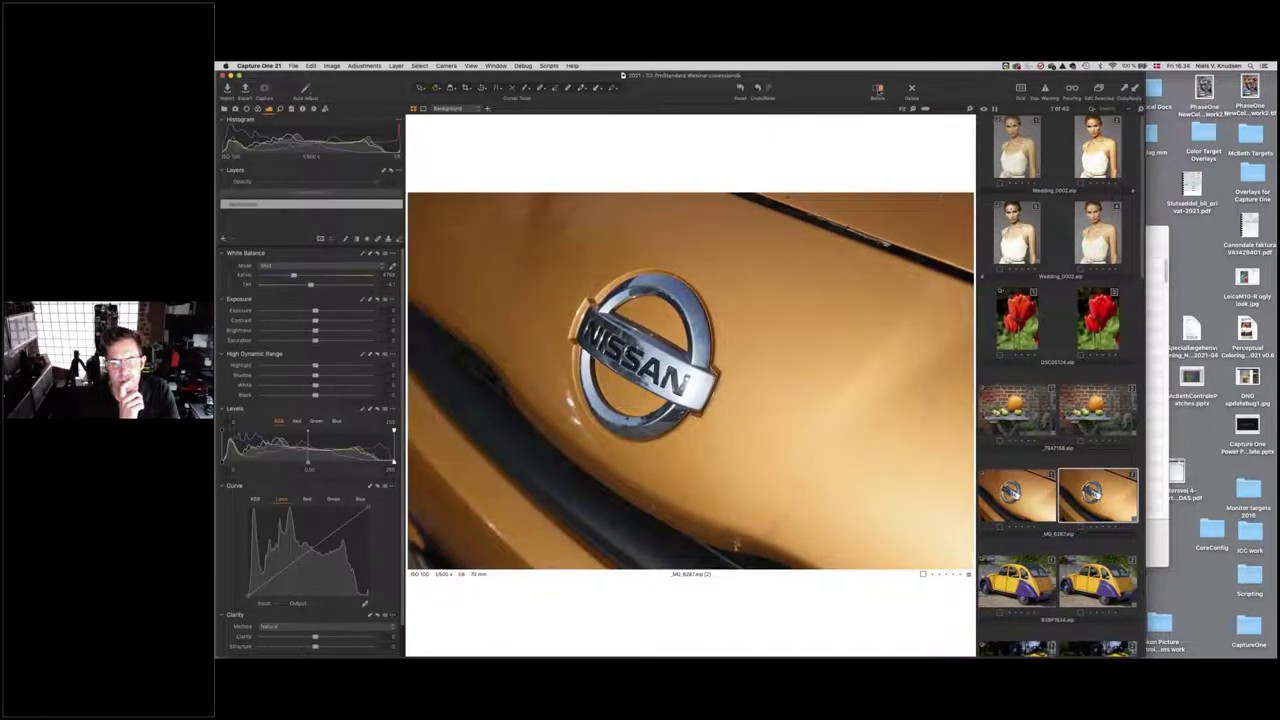
pyautogui.click(878, 89)
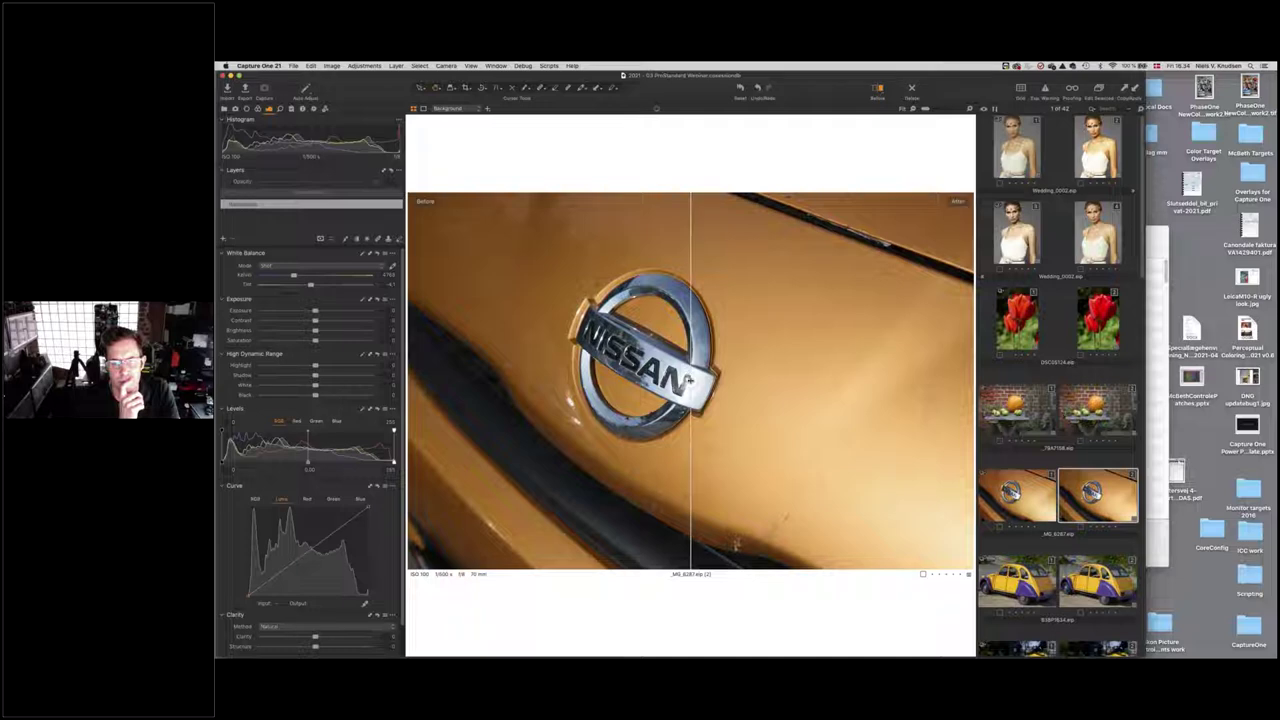
pyautogui.moveTo(690, 375); pyautogui.dragTo(493, 380)
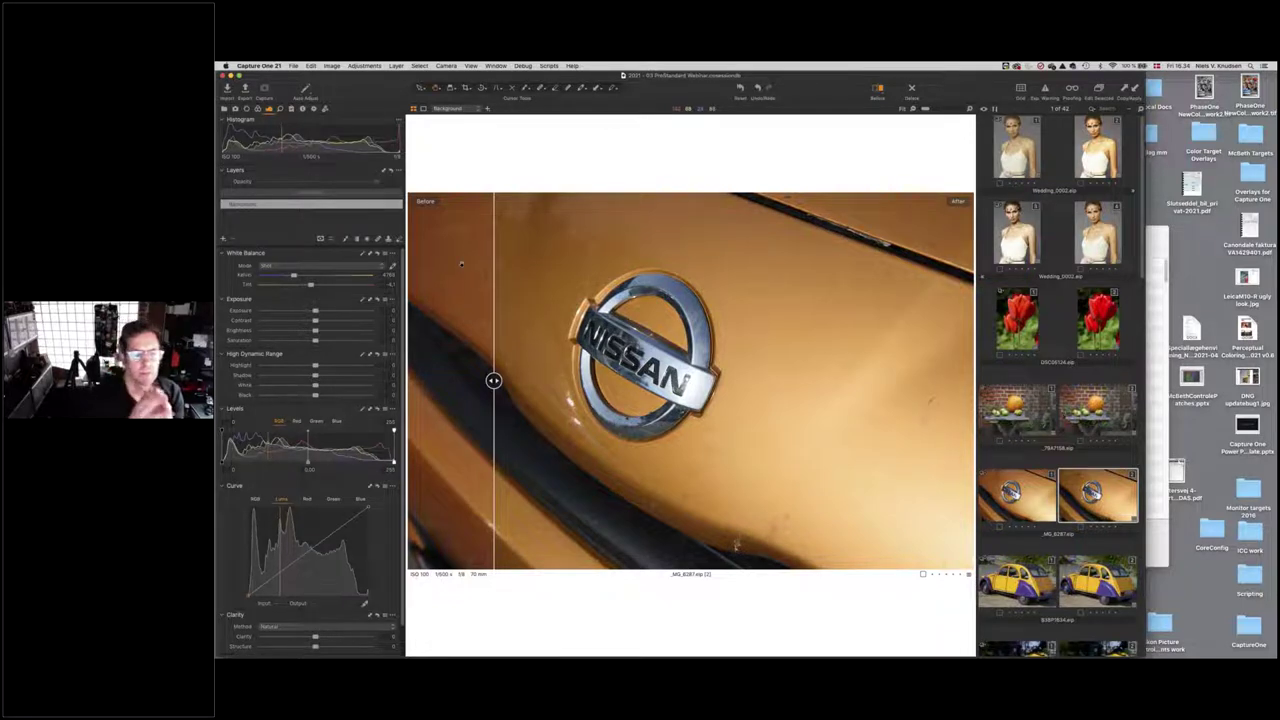
pyautogui.moveTo(493, 380); pyautogui.dragTo(884, 447)
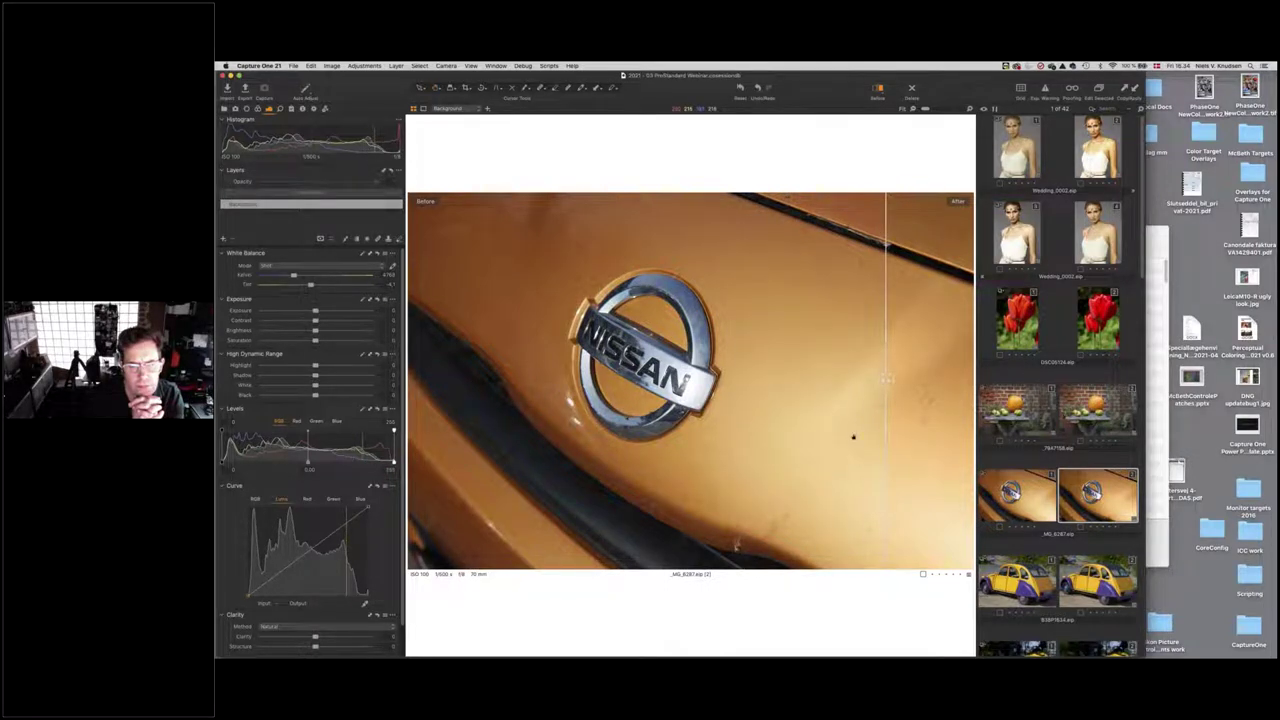
pyautogui.moveTo(866, 380); pyautogui.dragTo(836, 380)
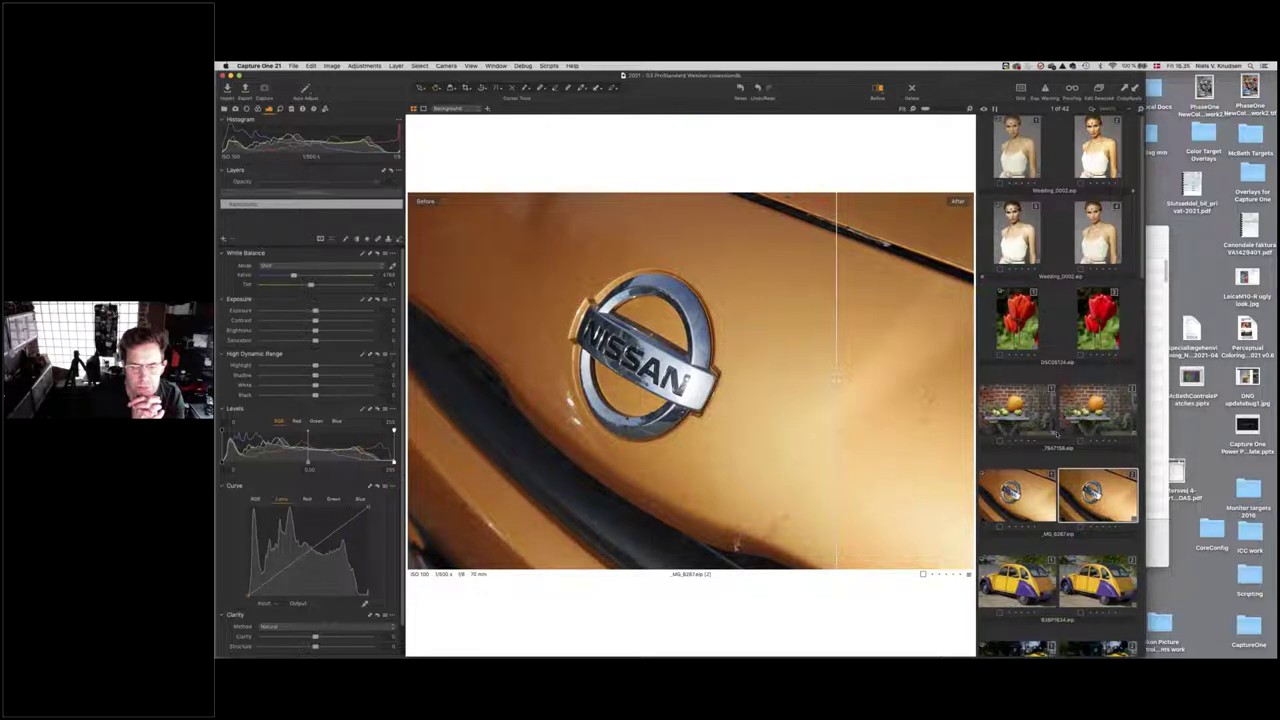
# Open the portrait of the bearded man in the dark polo shirt, turn off the Before/After split, and show both variants side by side
pyautogui.scroll(-3, 1058, 385)
pyautogui.scroll(-2, 1058, 385)
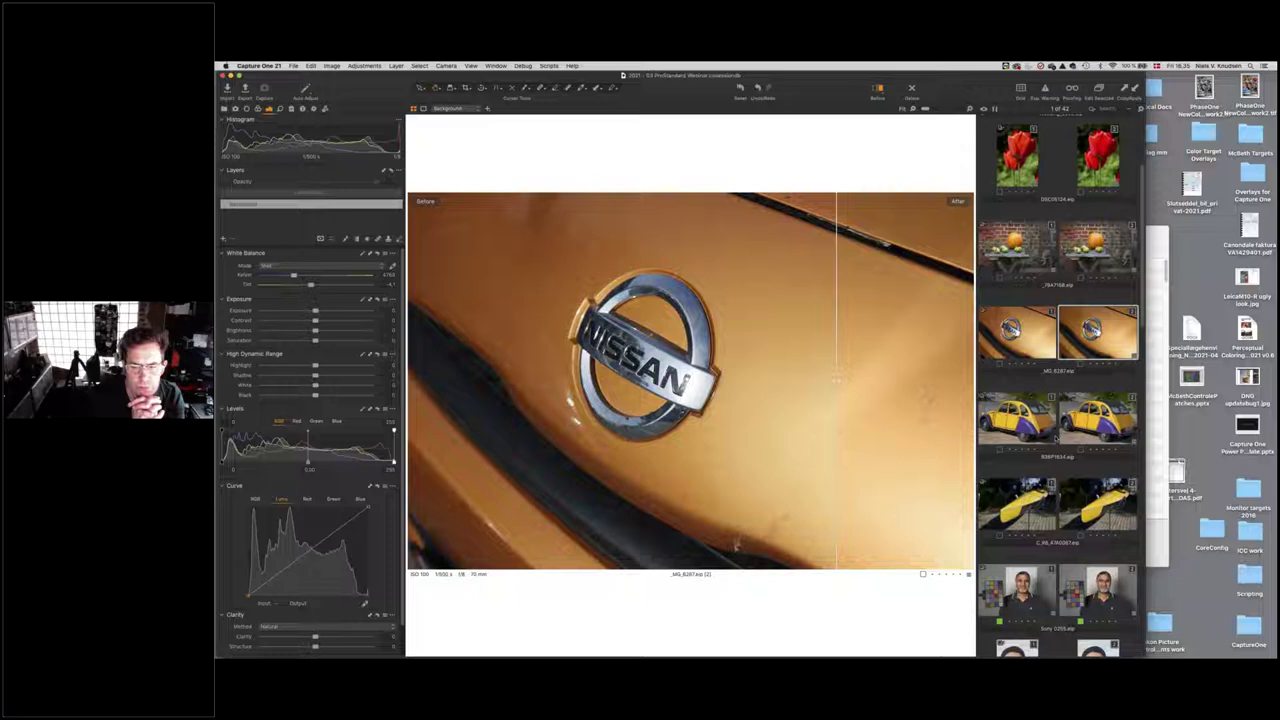
pyautogui.scroll(-2, 1058, 385)
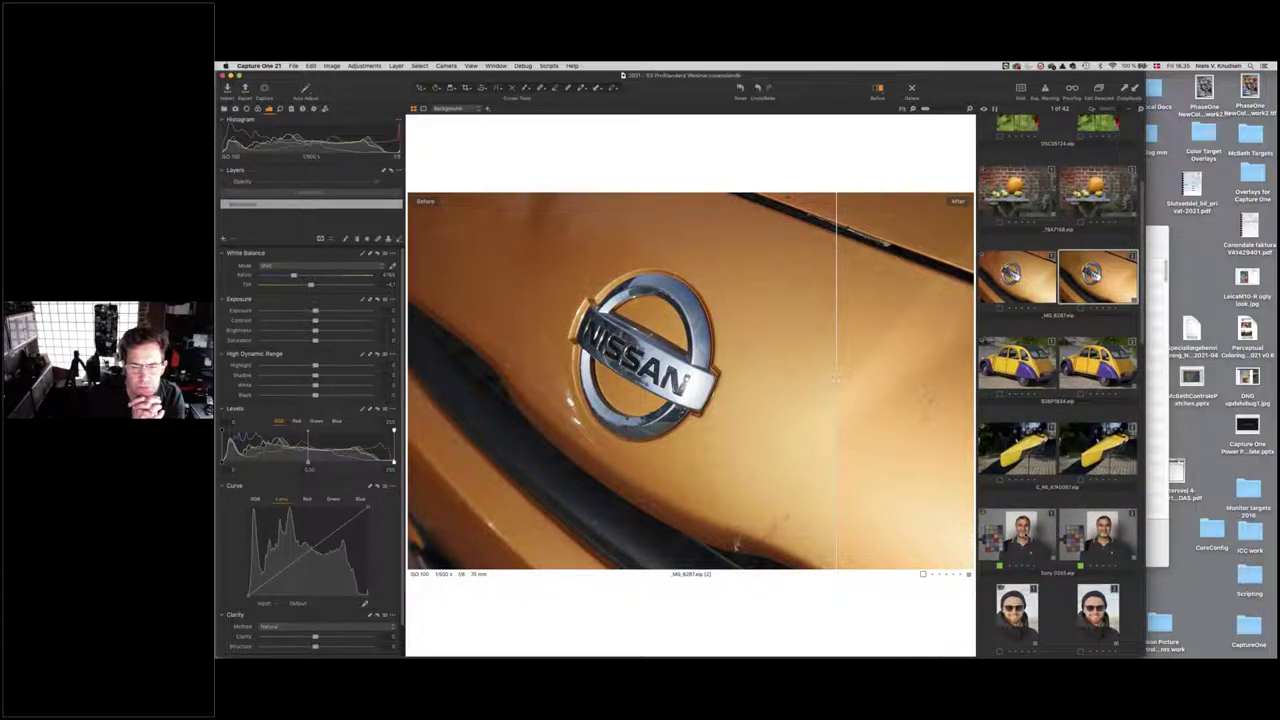
pyautogui.click(1020, 535)
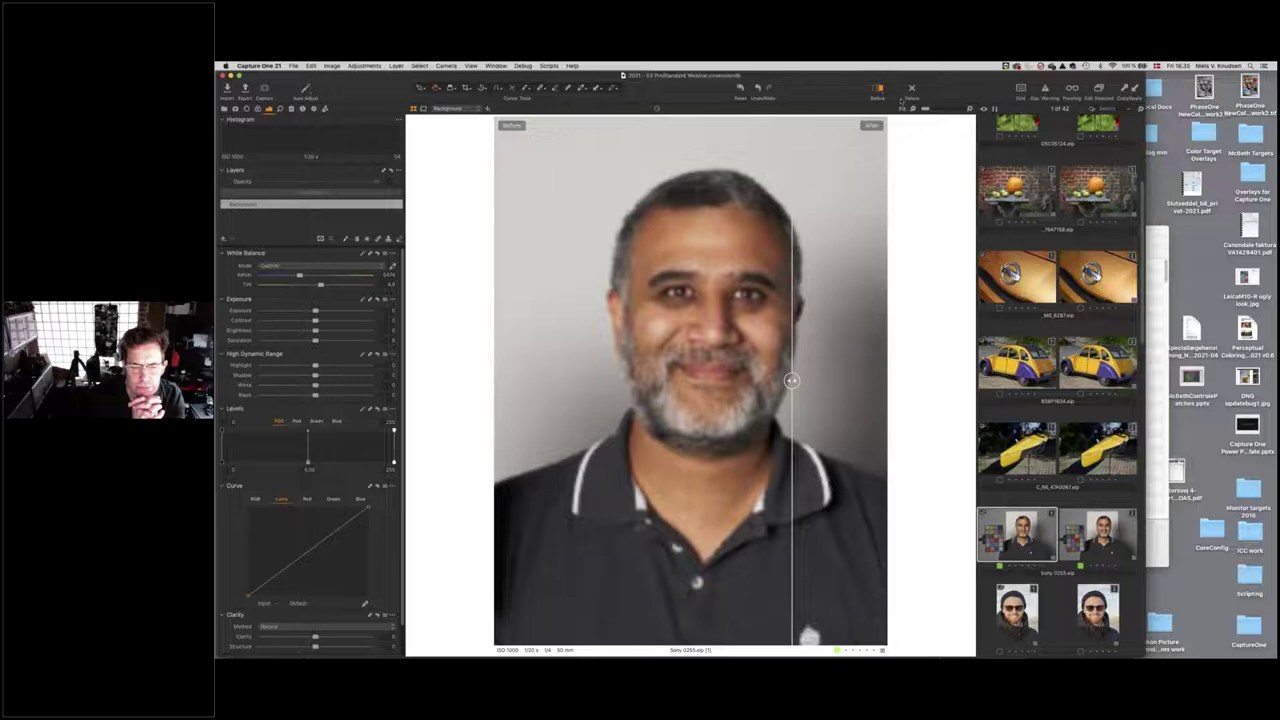
pyautogui.press('y')
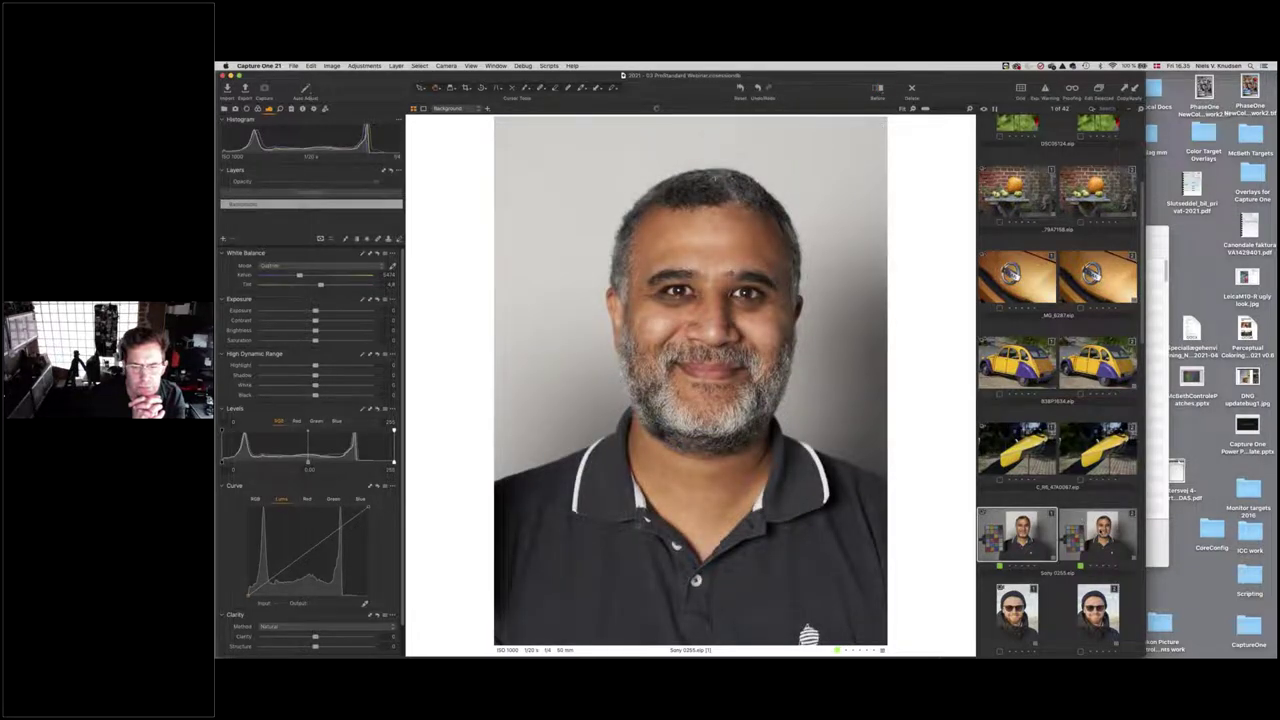
pyautogui.hotkey('shift', 'Right')
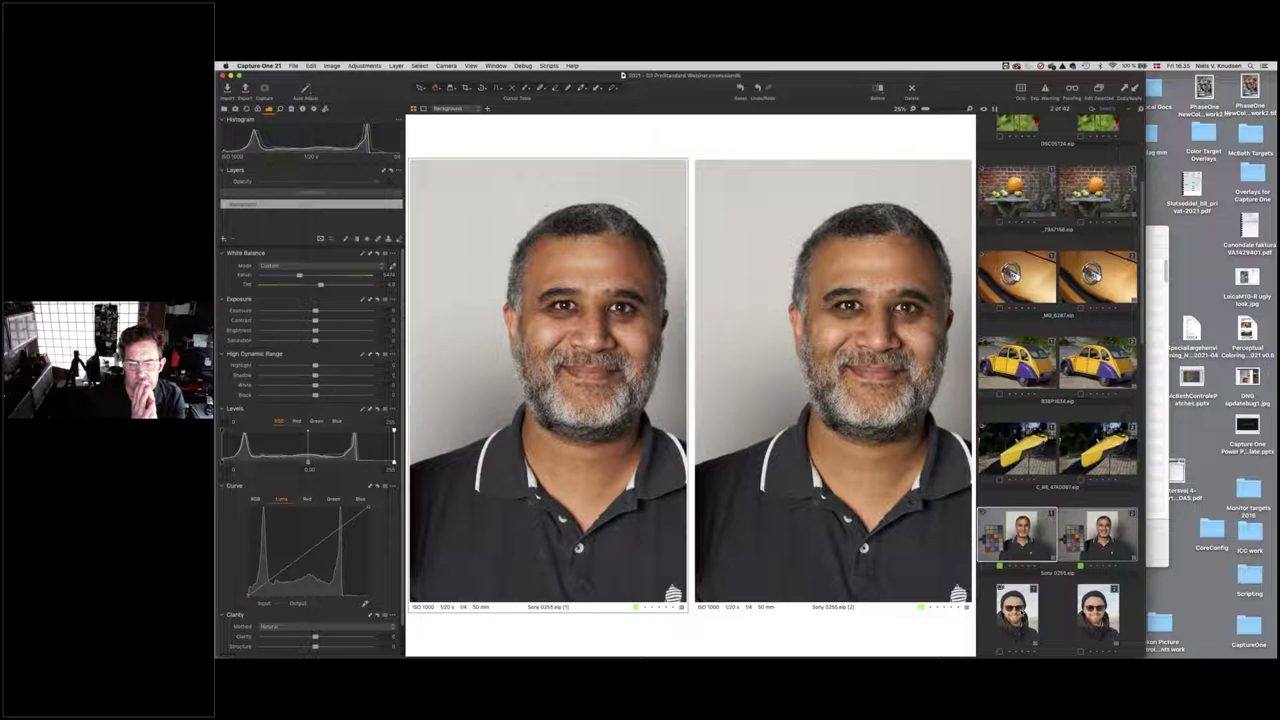
# Display both variants of the portrait with beanie and sunglasses side by side, fitted fully in view, to compare skin tones
pyautogui.click(1017, 607)
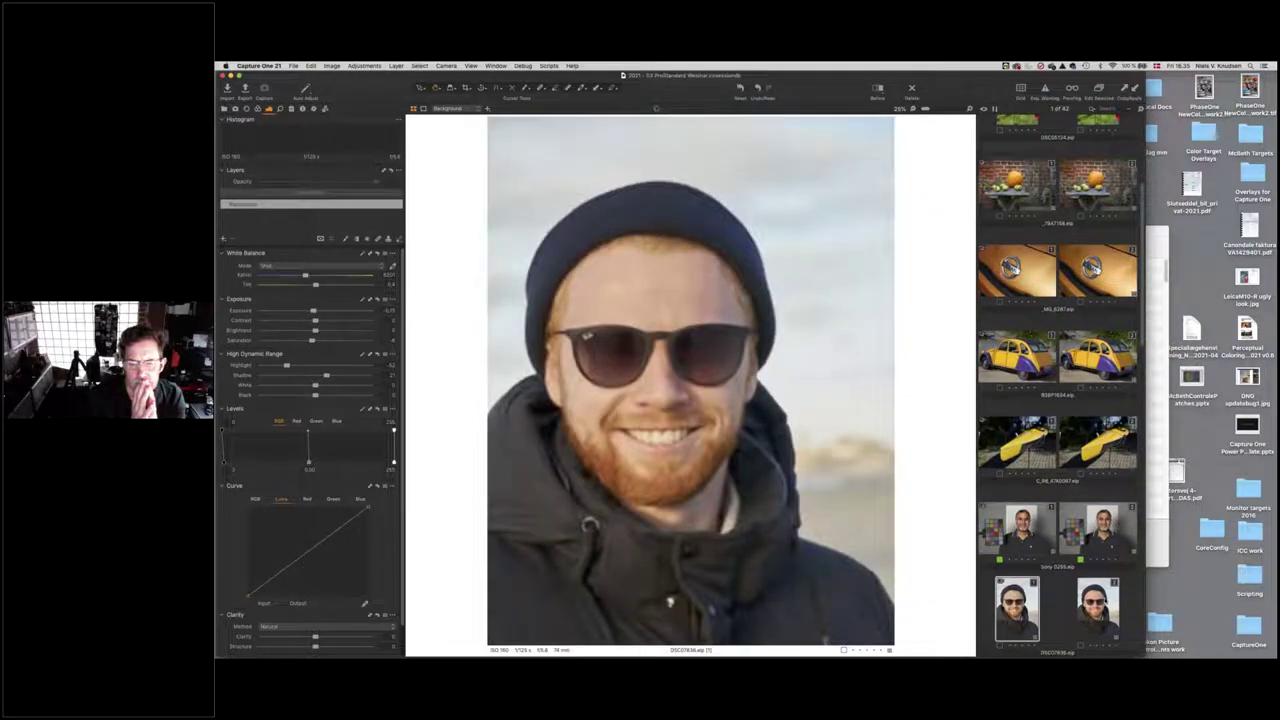
pyautogui.hotkey('shift', 'Right')
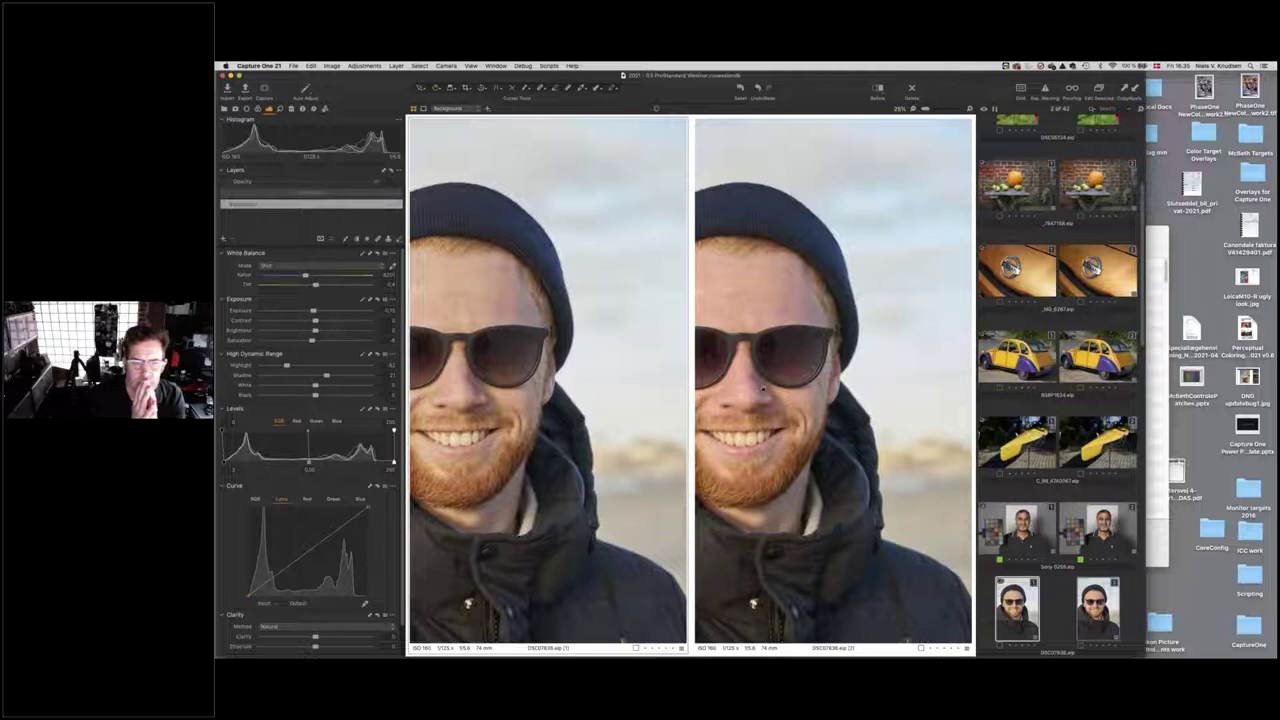
pyautogui.click(730, 300)
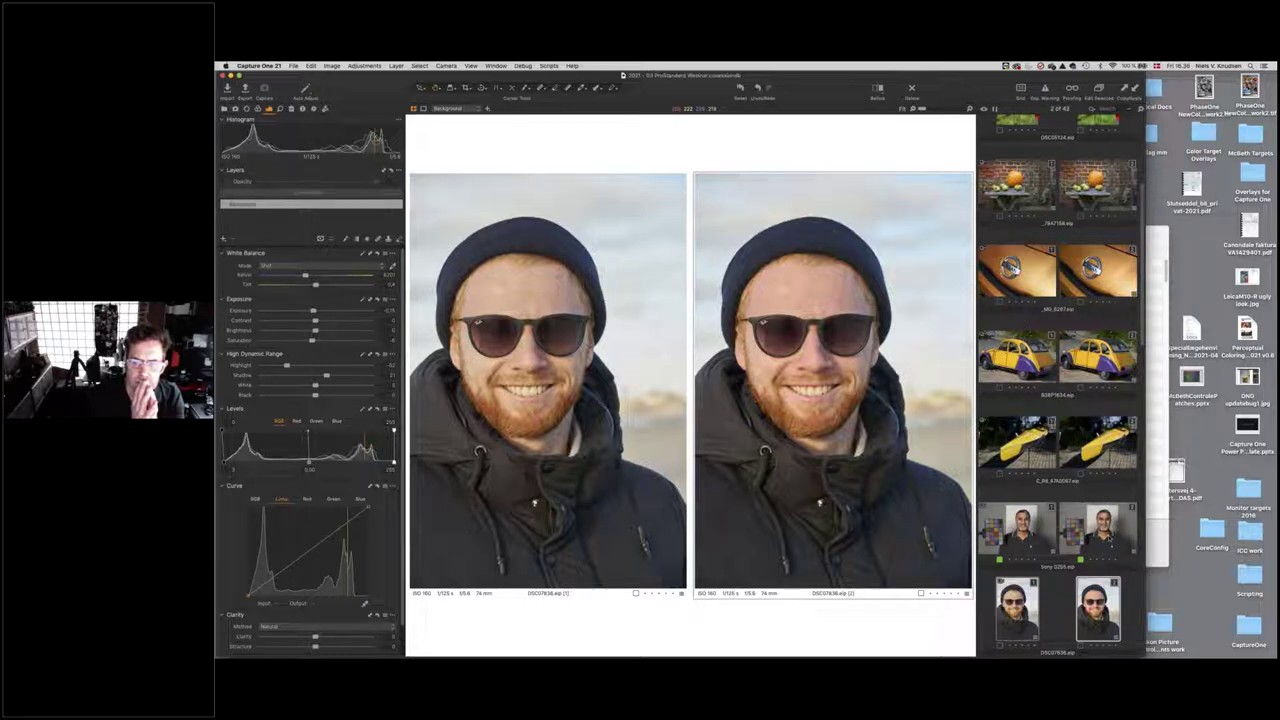
# Find the Fabrics image further down the browser and display both of its variants side by side
pyautogui.scroll(-4, 1093, 271)
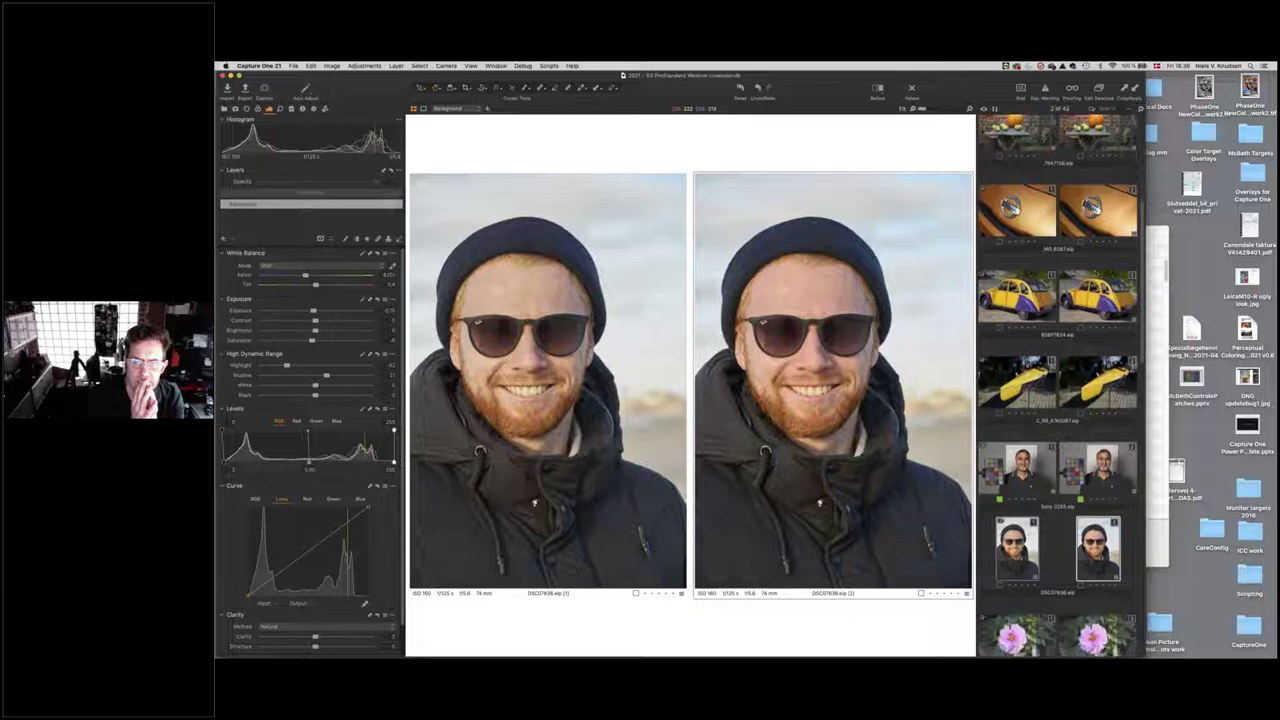
pyautogui.scroll(-2, 1093, 271)
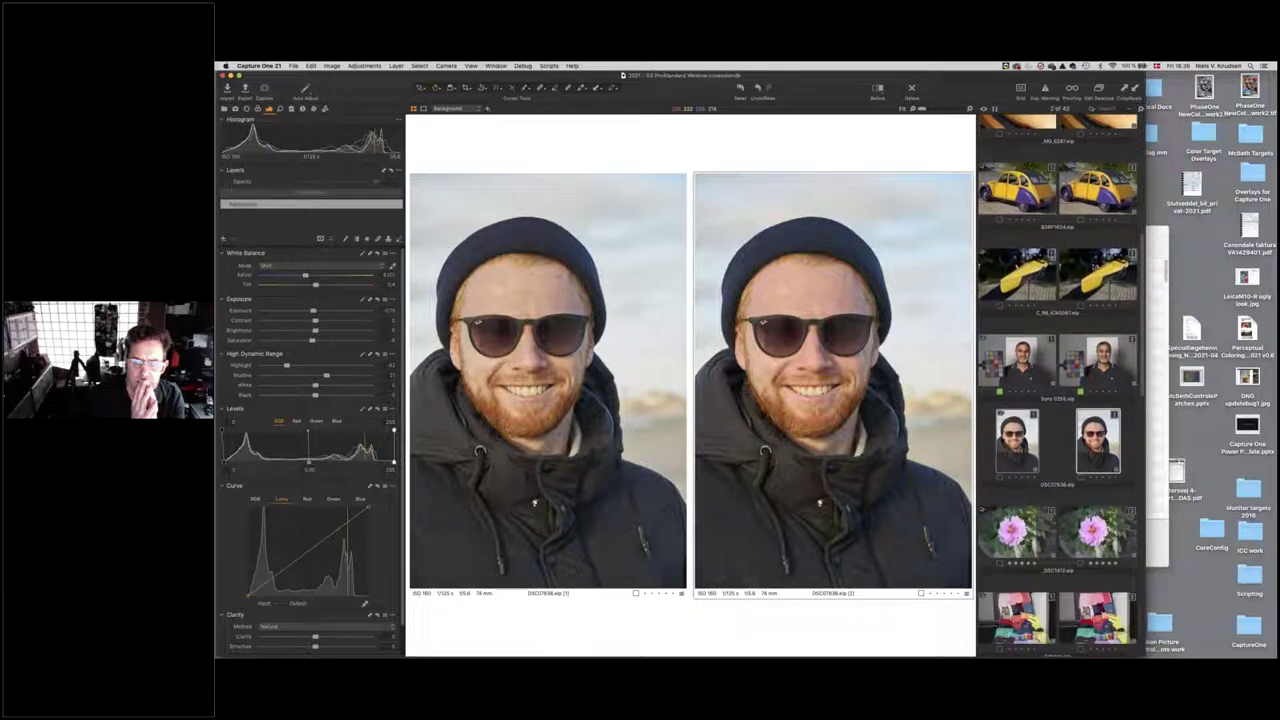
pyautogui.scroll(-1, 1093, 271)
pyautogui.scroll(-3, 1093, 271)
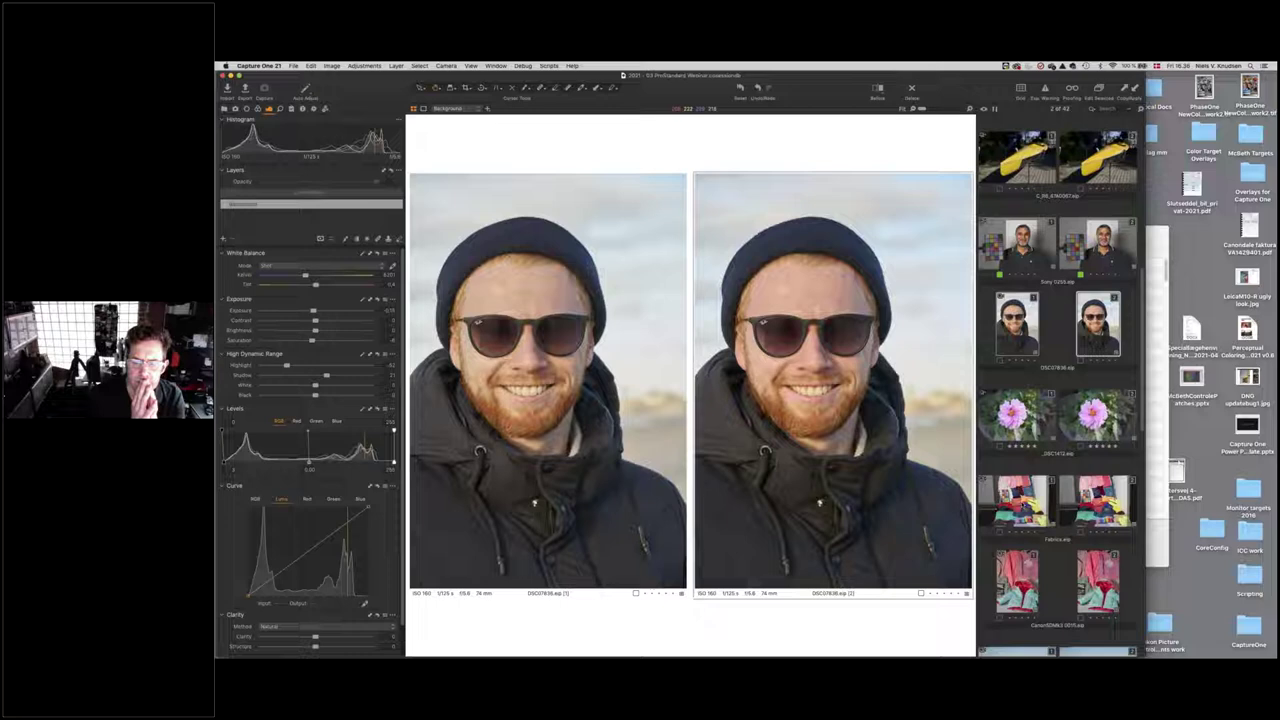
pyautogui.click(1017, 500)
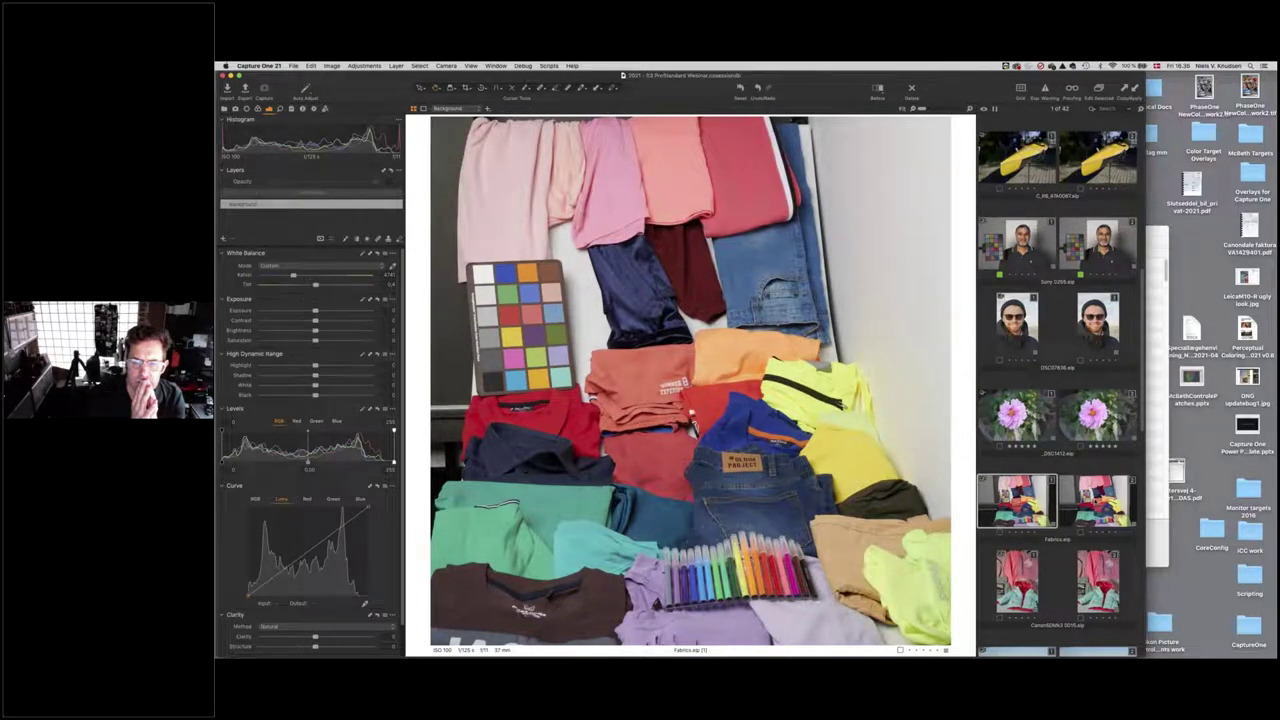
pyautogui.keyDown('super'); pyautogui.click(1097, 500); pyautogui.keyUp('super')
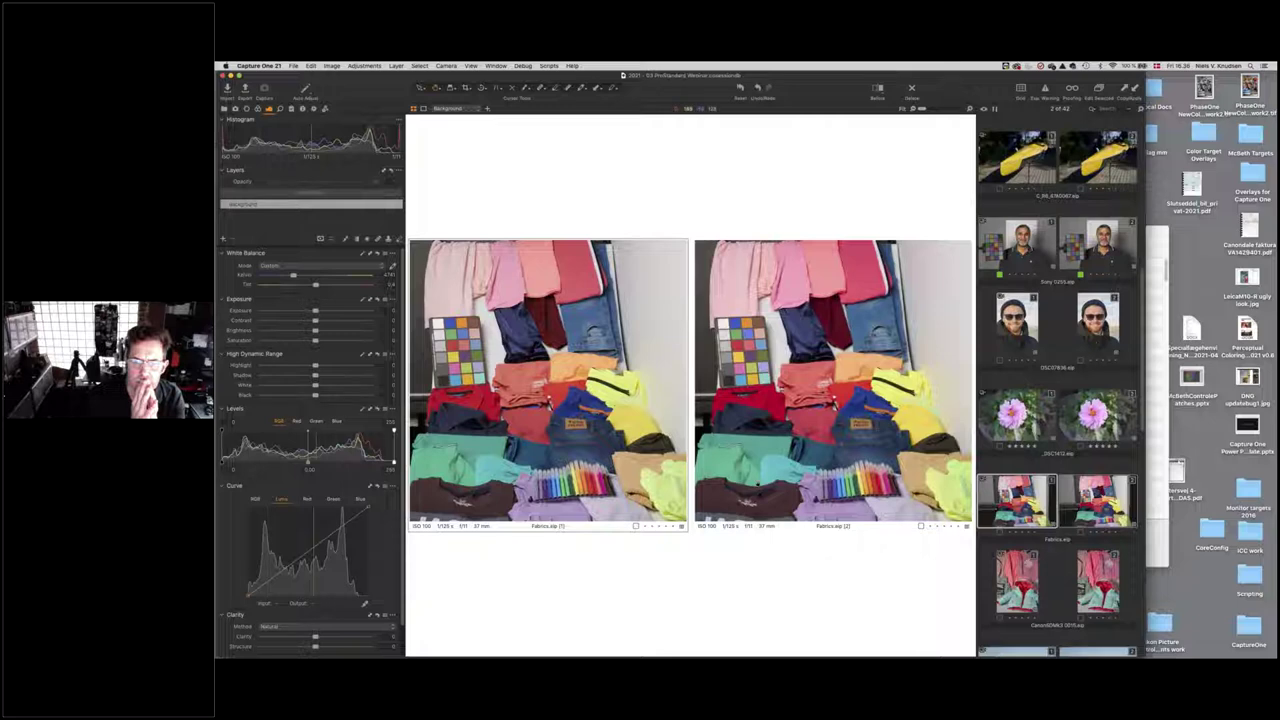
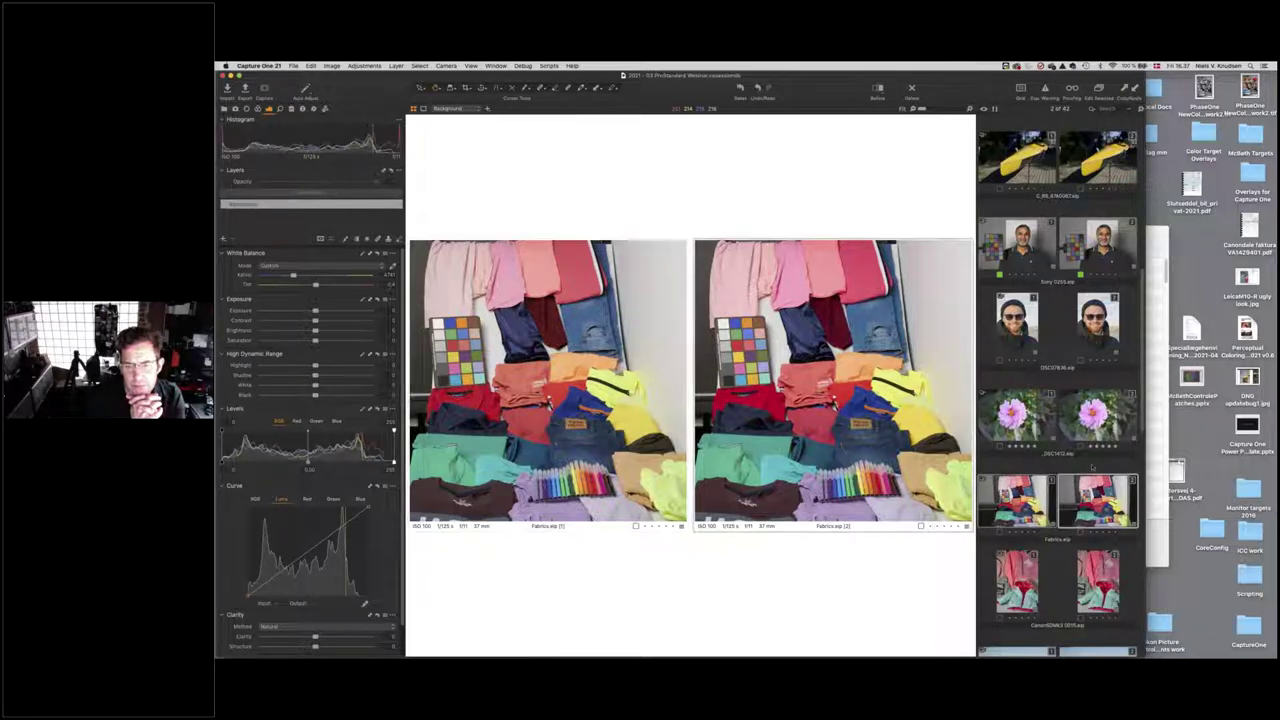
# View the second Fabrics variant alone and examine its colours with the Before/After split, moving the divider across the colour chart and clothes
pyautogui.press('Right')
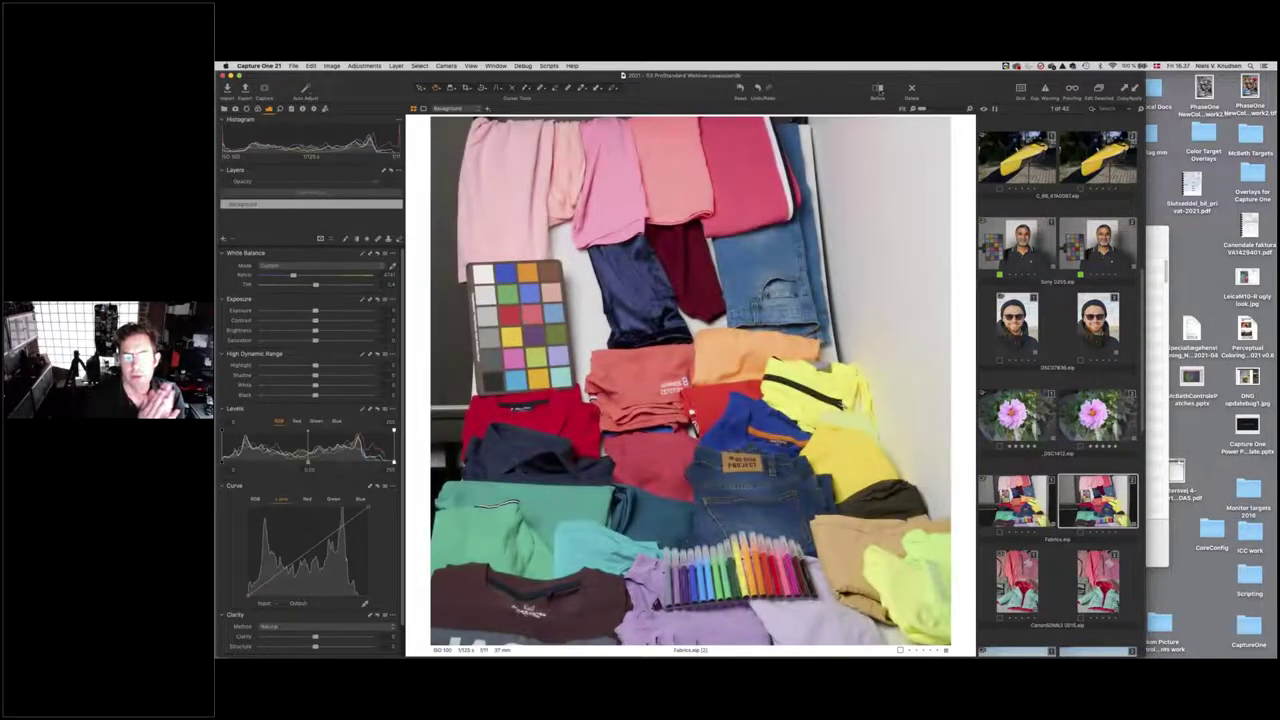
pyautogui.click(878, 89)
pyautogui.moveTo(690, 380); pyautogui.dragTo(675, 383)
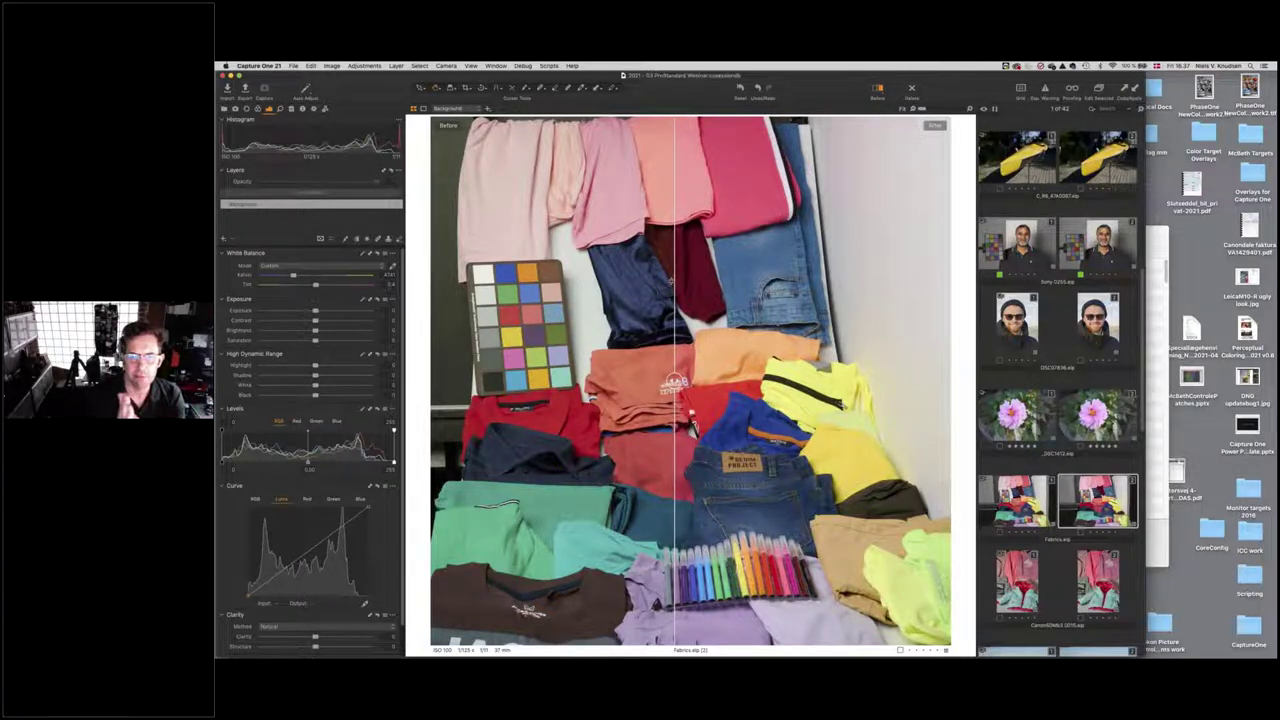
pyautogui.moveTo(672, 284); pyautogui.dragTo(511, 380)
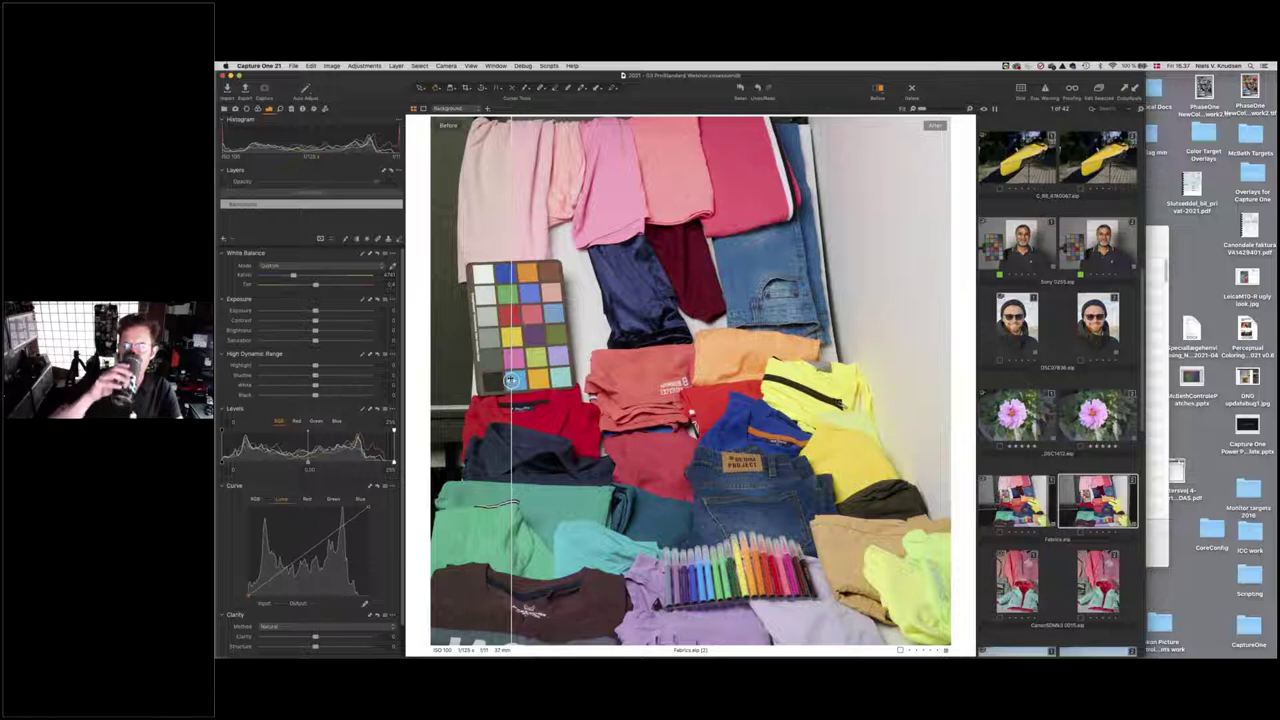
pyautogui.moveTo(511, 380); pyautogui.dragTo(613, 380)
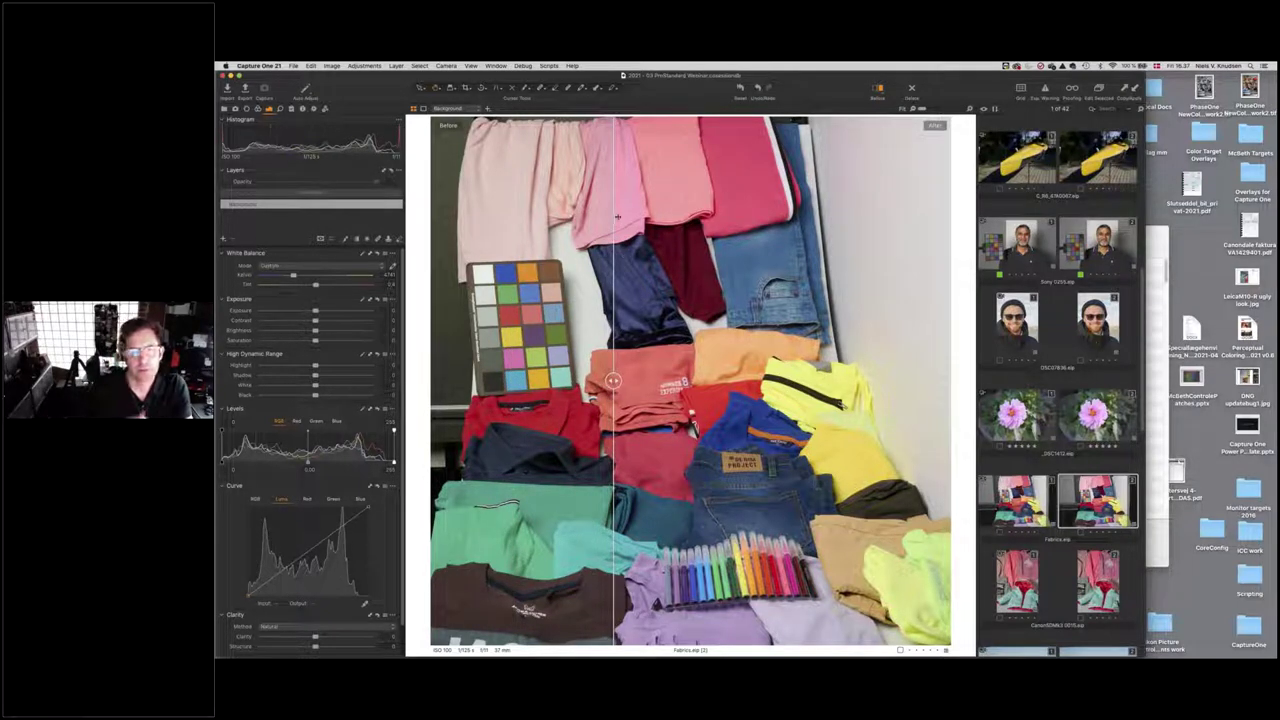
pyautogui.moveTo(613, 380); pyautogui.dragTo(743, 378)
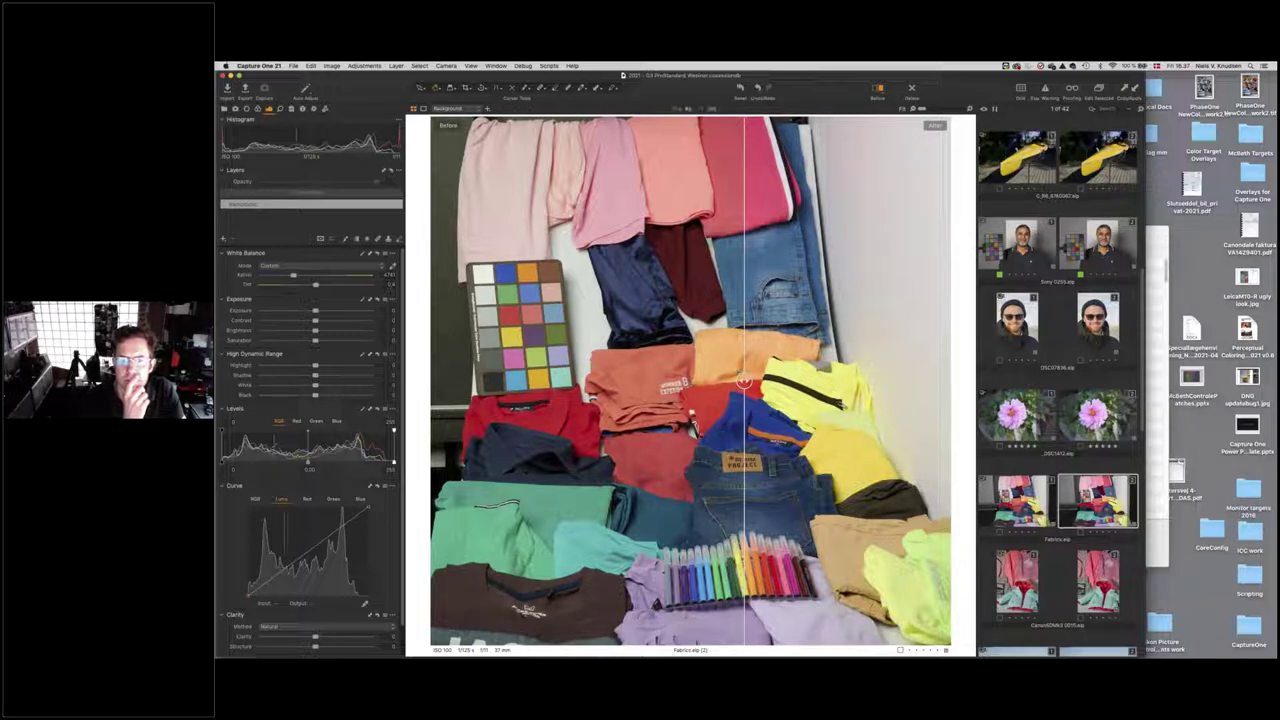
pyautogui.moveTo(744, 380); pyautogui.dragTo(660, 380)
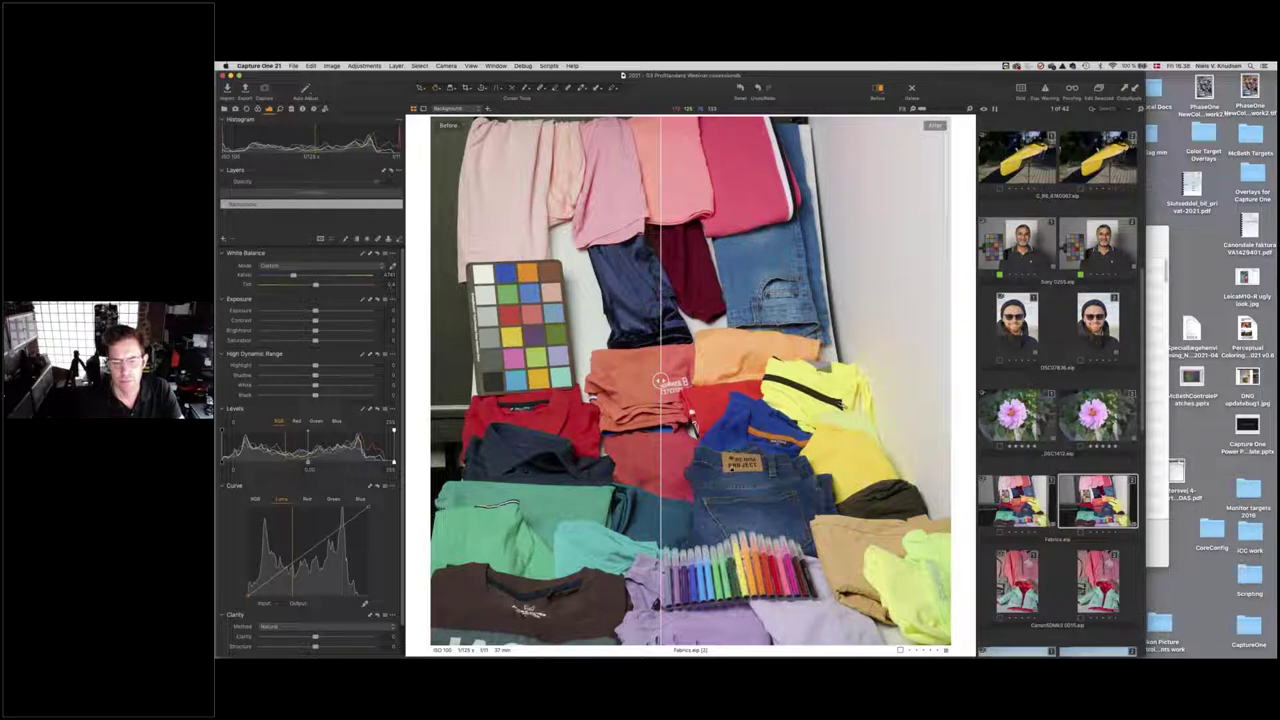
# Compare the red, blue and yellow clothes in the Fabrics image by moving the Before/After divider, and turn the split off
pyautogui.moveTo(660, 380); pyautogui.dragTo(795, 406)
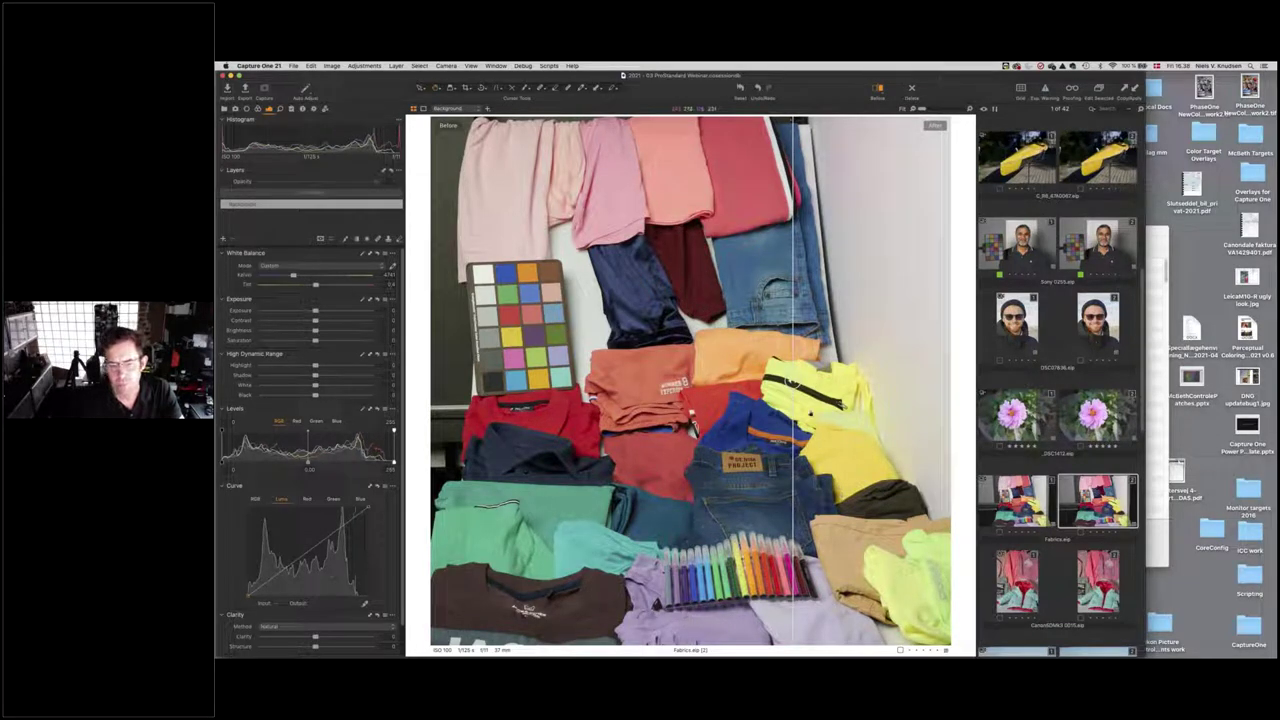
pyautogui.moveTo(795, 406)
pyautogui.mouseDown()
pyautogui.moveTo(782, 406)
pyautogui.moveTo(790, 390)
pyautogui.mouseUp()
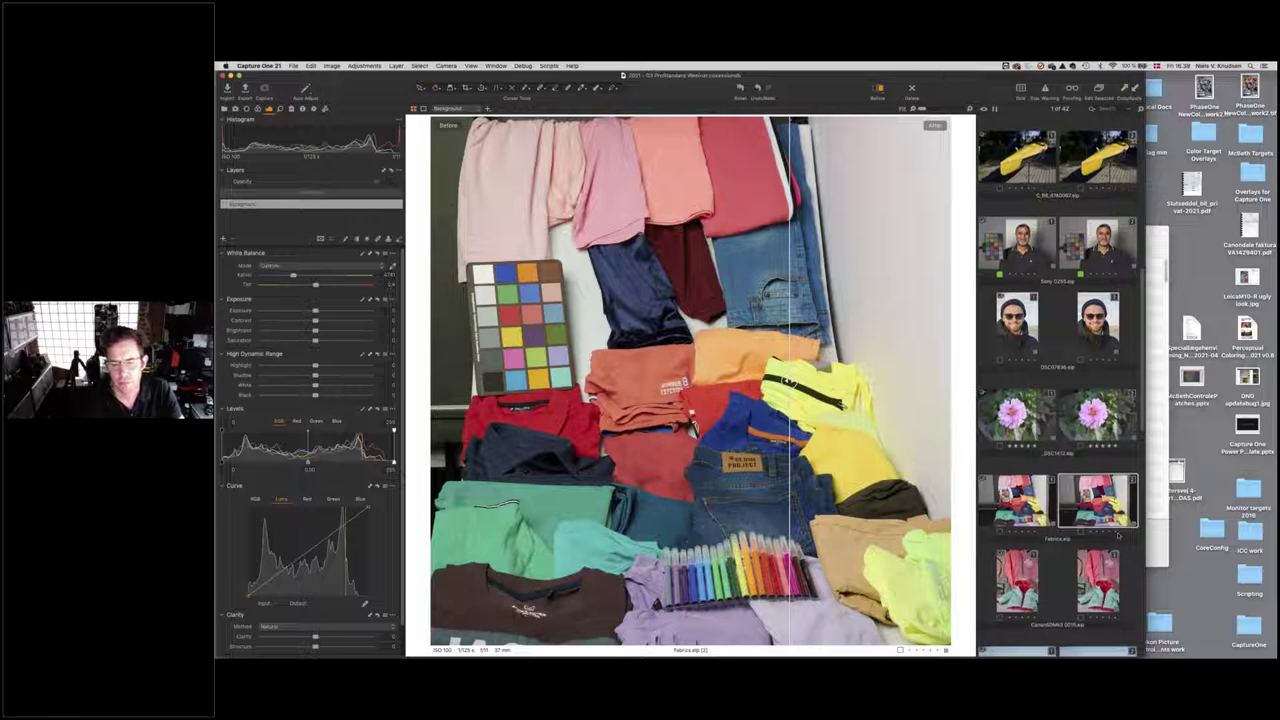
pyautogui.scroll(-4, 1060, 450)
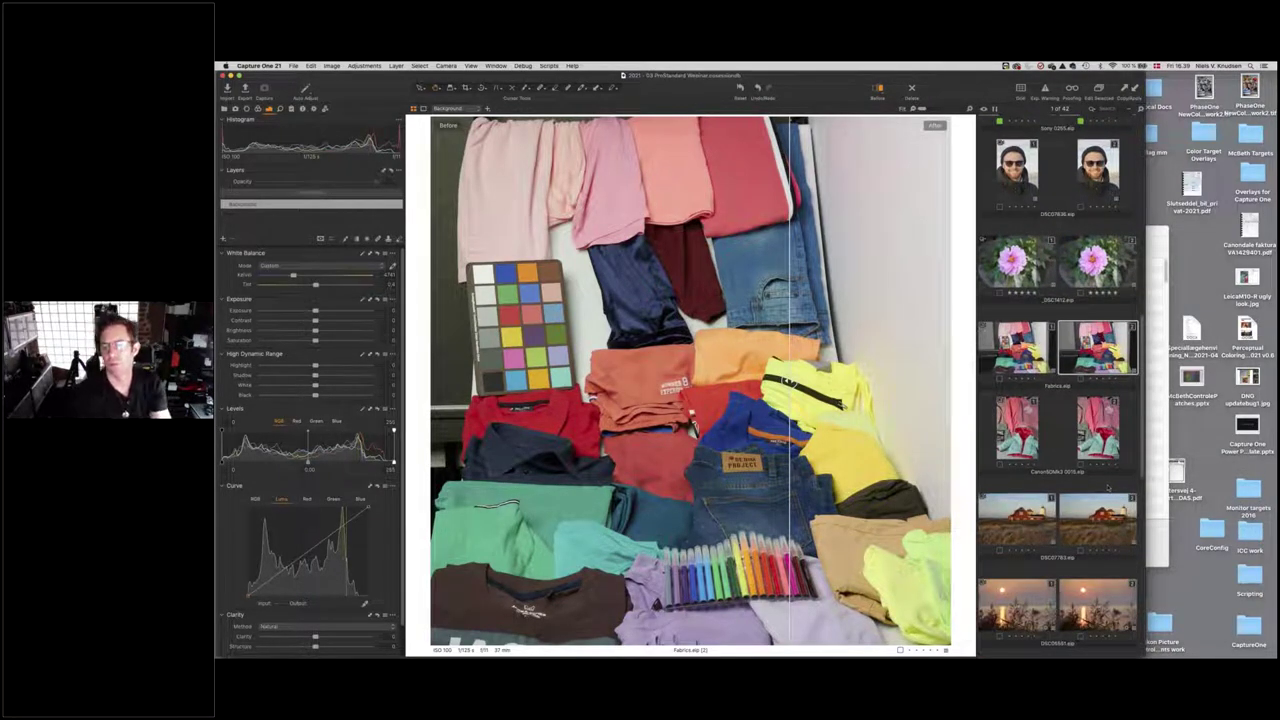
pyautogui.click(878, 88)
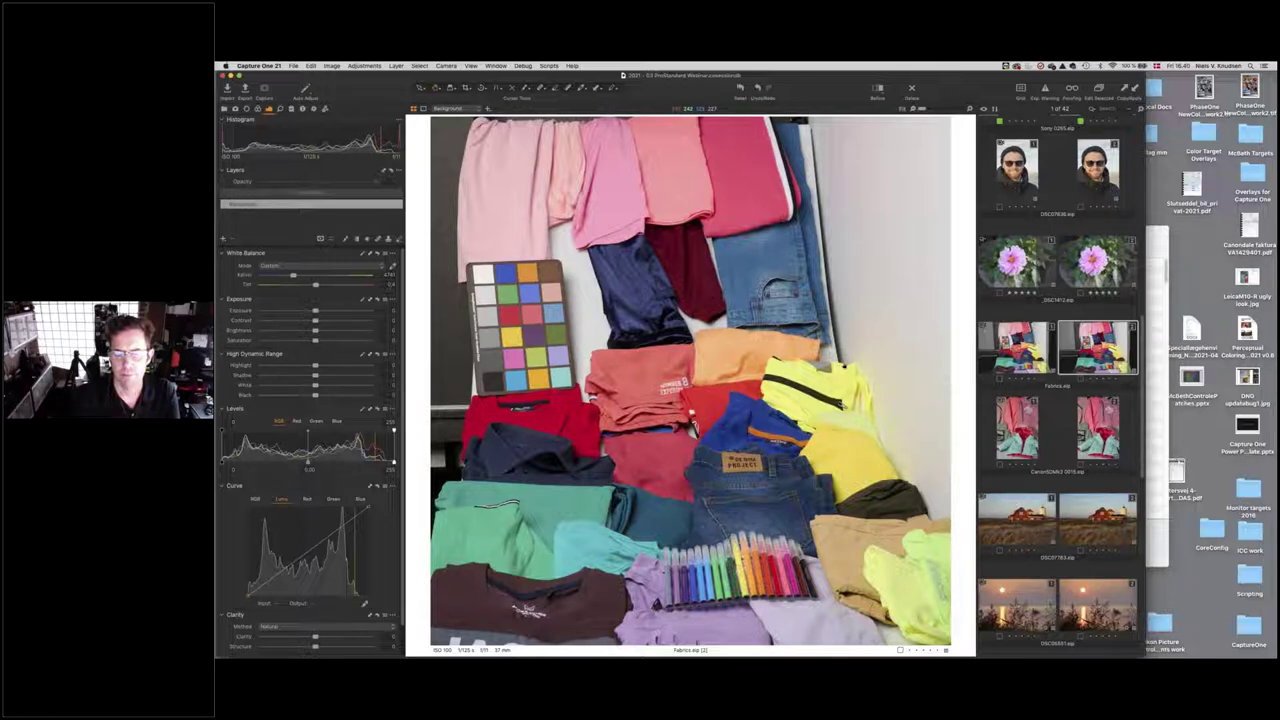
pyautogui.click(311, 204)
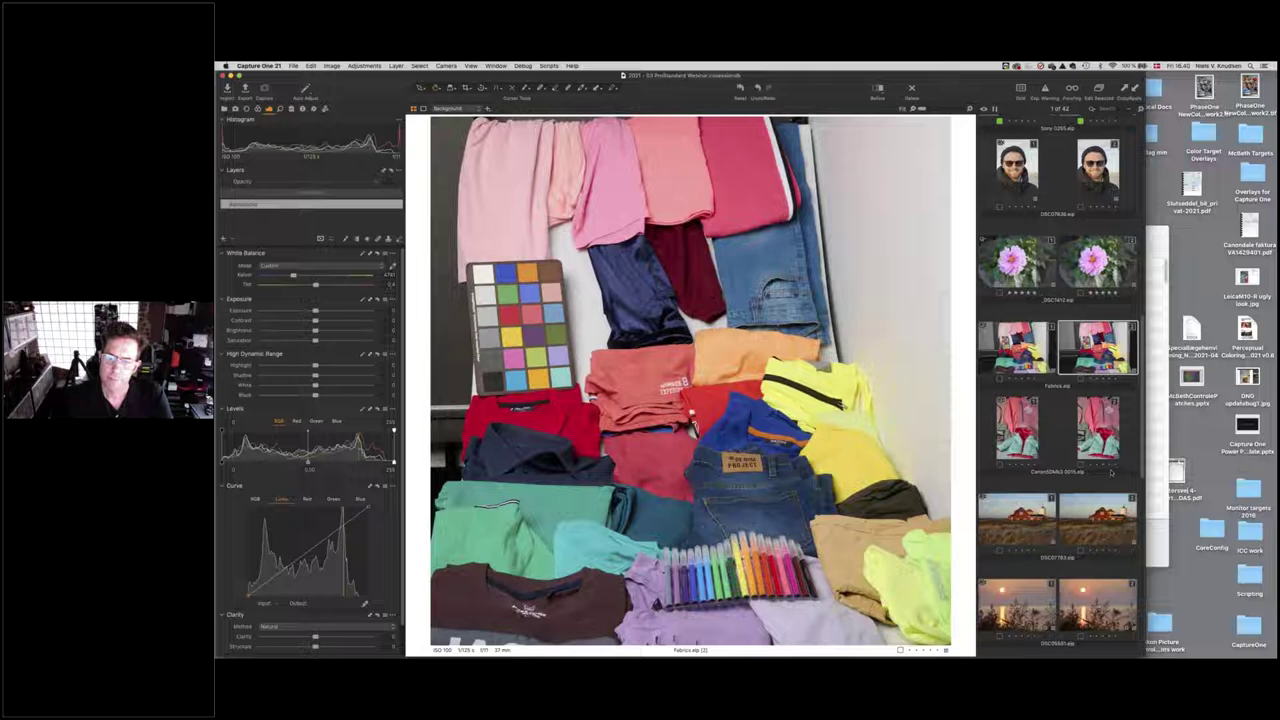
# Open the first variant of the sunset image with the boat and examine the sun and its reflection up close
pyautogui.scroll(-1, 1090, 480)
pyautogui.scroll(-2, 1090, 481)
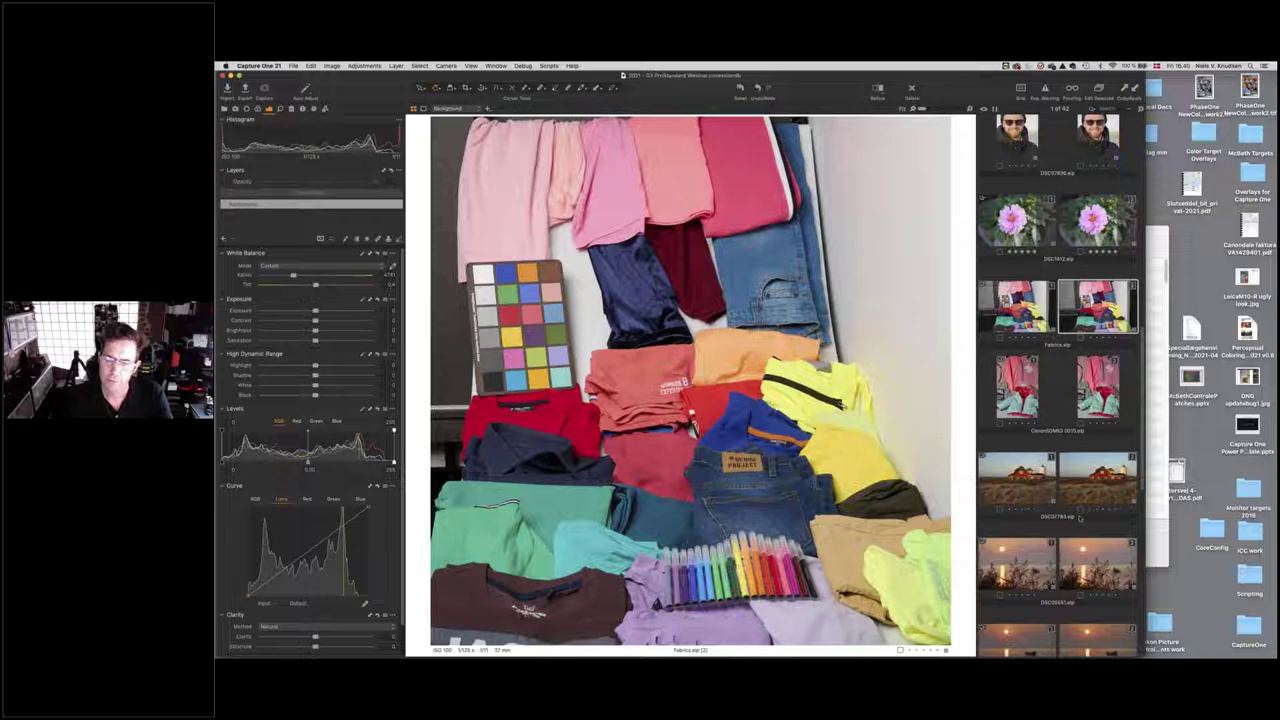
pyautogui.scroll(-4, 1080, 520)
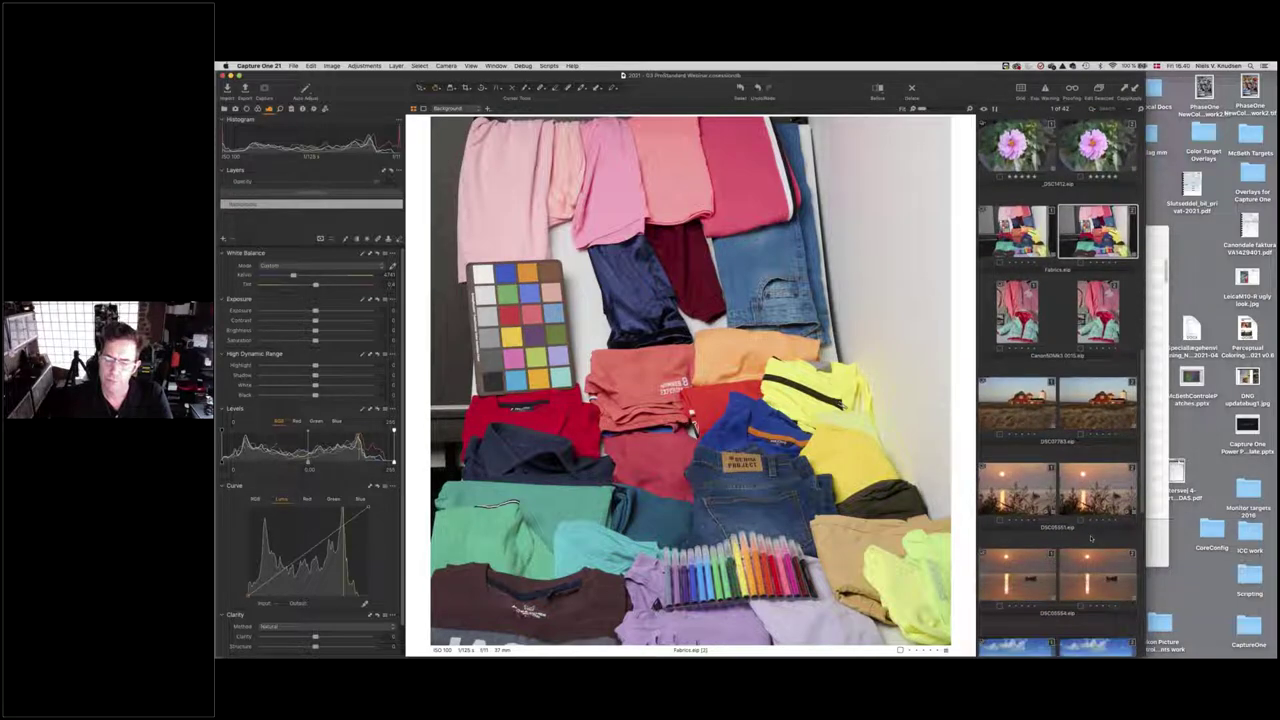
pyautogui.click(1018, 566)
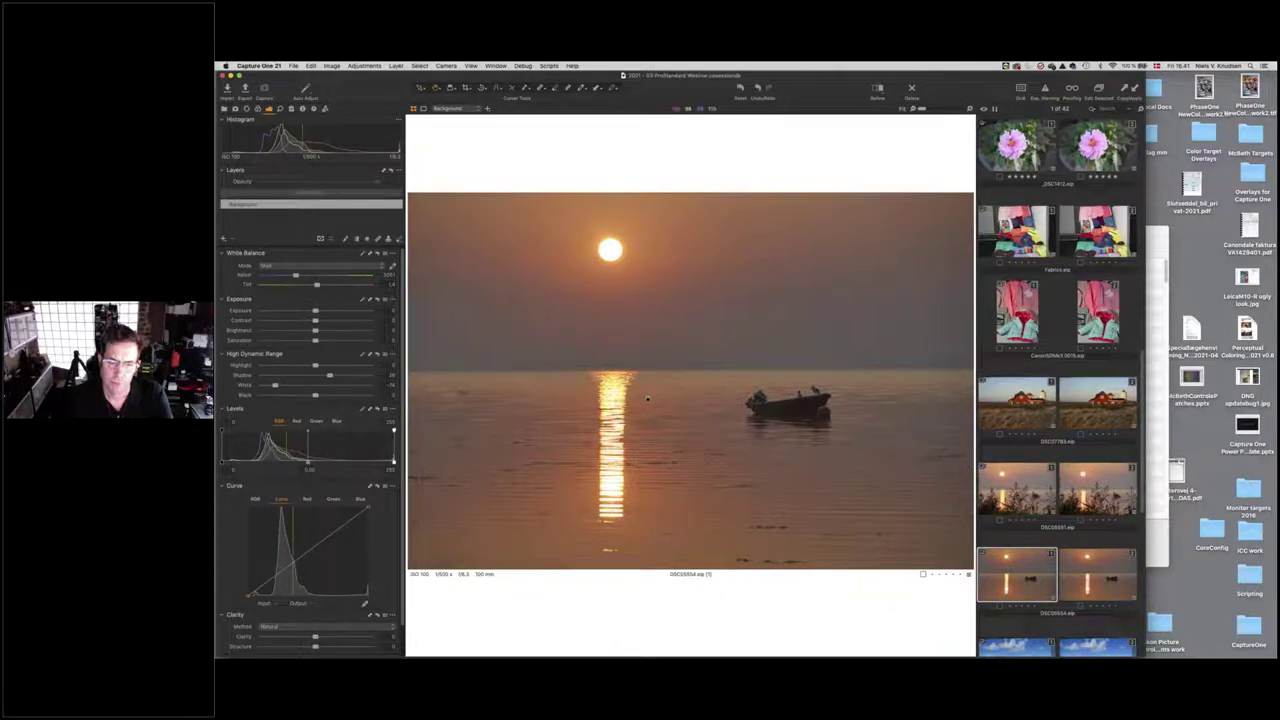
pyautogui.moveTo(647, 399); pyautogui.dragTo(679, 462)
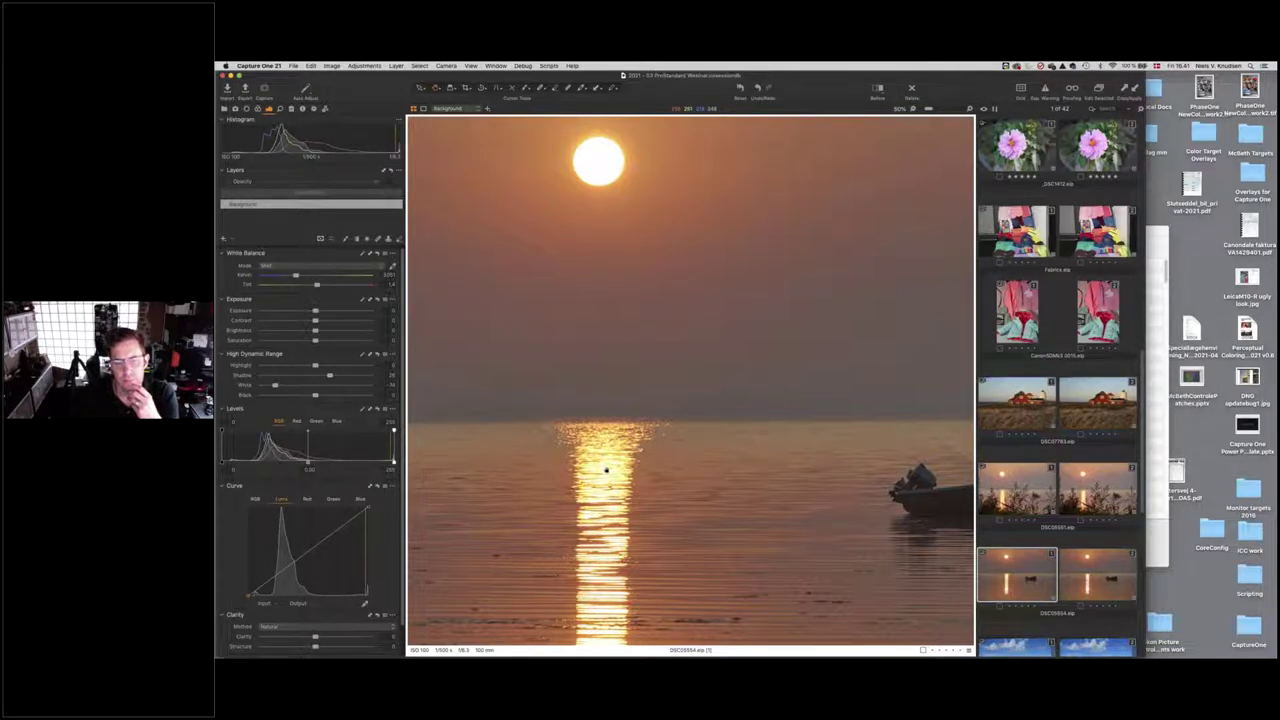
pyautogui.press('super+0')
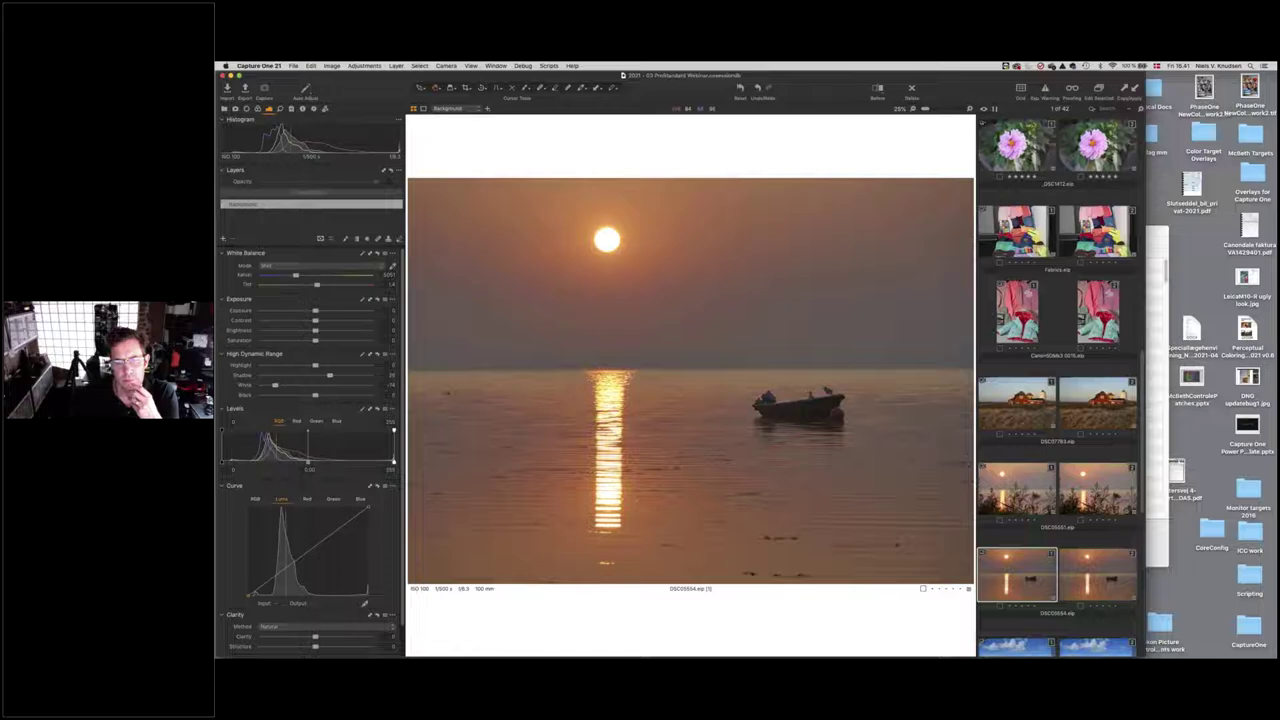
# Switch between the two variants of the boat sunset to compare the colours around the sun and its reflection
pyautogui.press('Right')
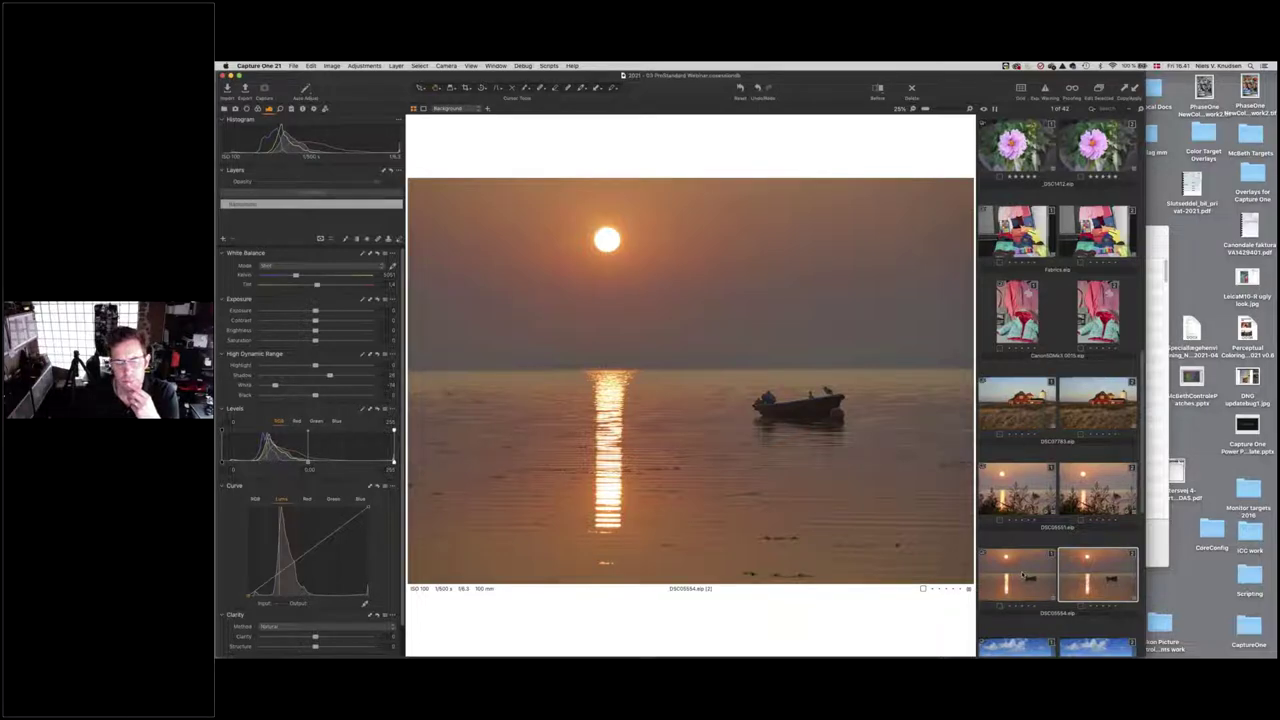
pyautogui.click(1020, 575)
pyautogui.moveTo(636, 432); pyautogui.dragTo(645, 473)
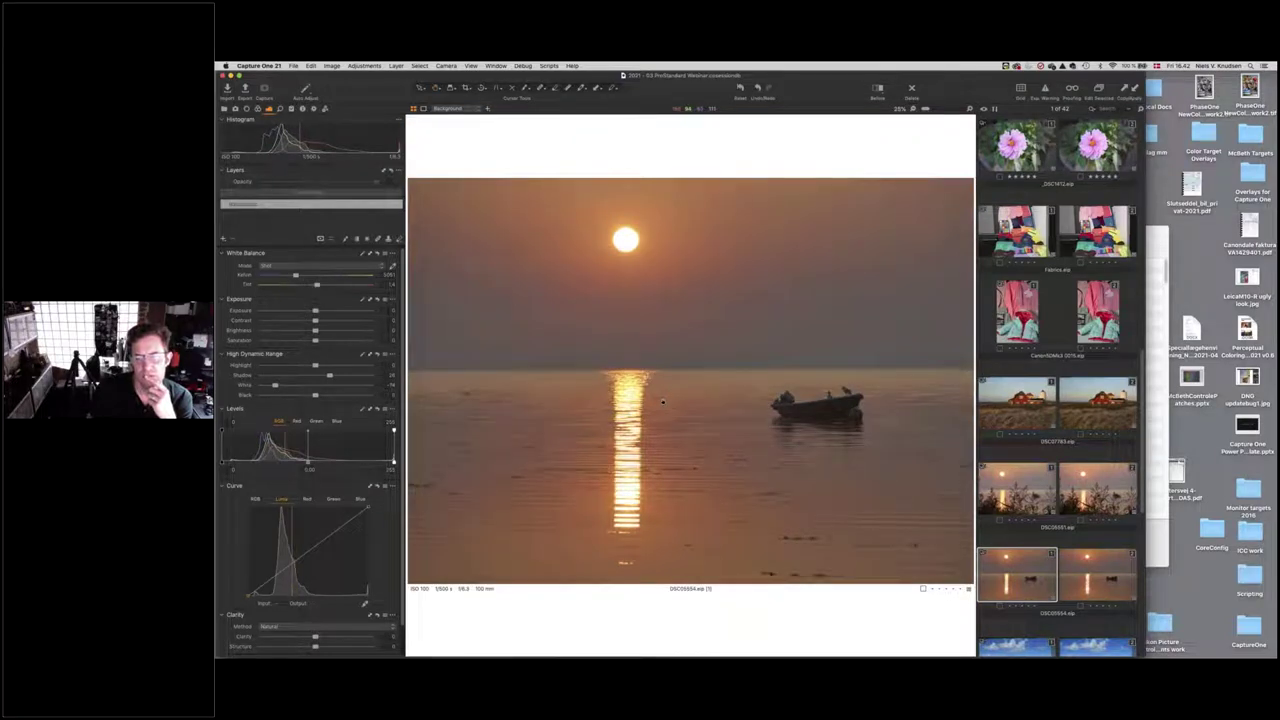
# Display both variants of the red house landscape together for comparison
pyautogui.click(1012, 407)
pyautogui.keyDown('super'); pyautogui.click(1087, 412); pyautogui.keyUp('super')
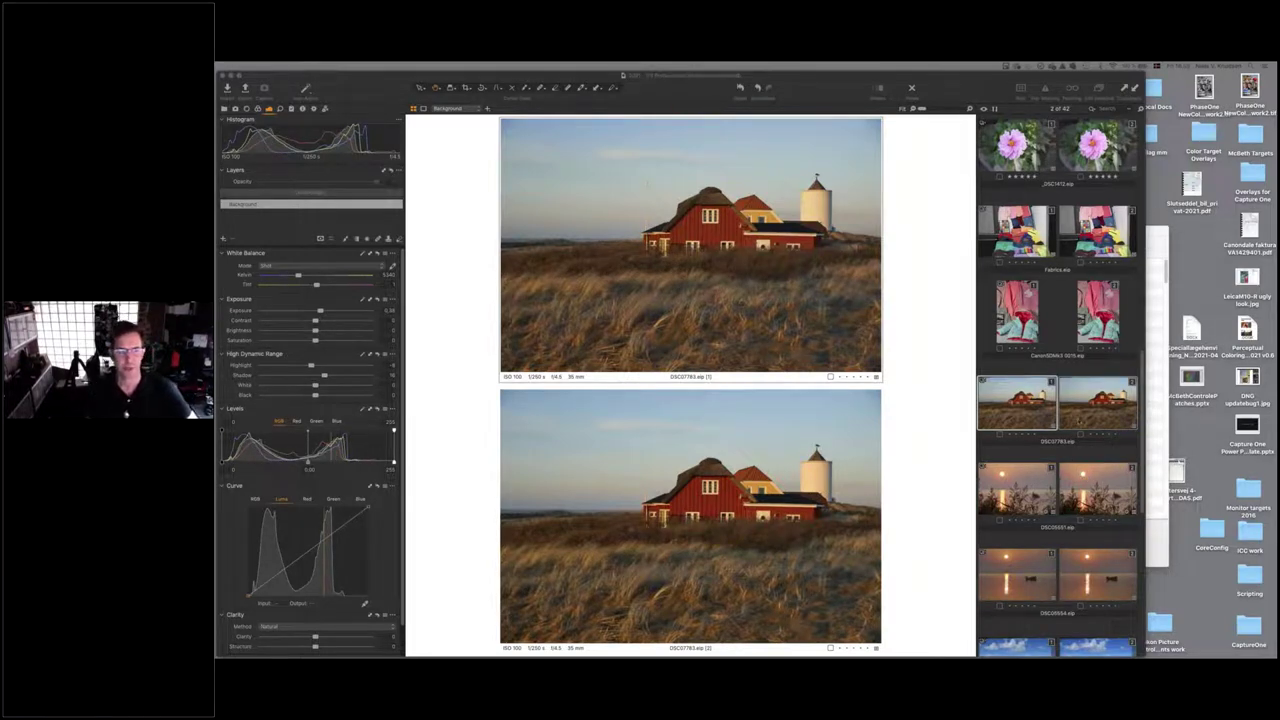
# Open the first variant of the red tulip image and show its Base Characteristics colour settings
pyautogui.scroll(2, 1057, 350)
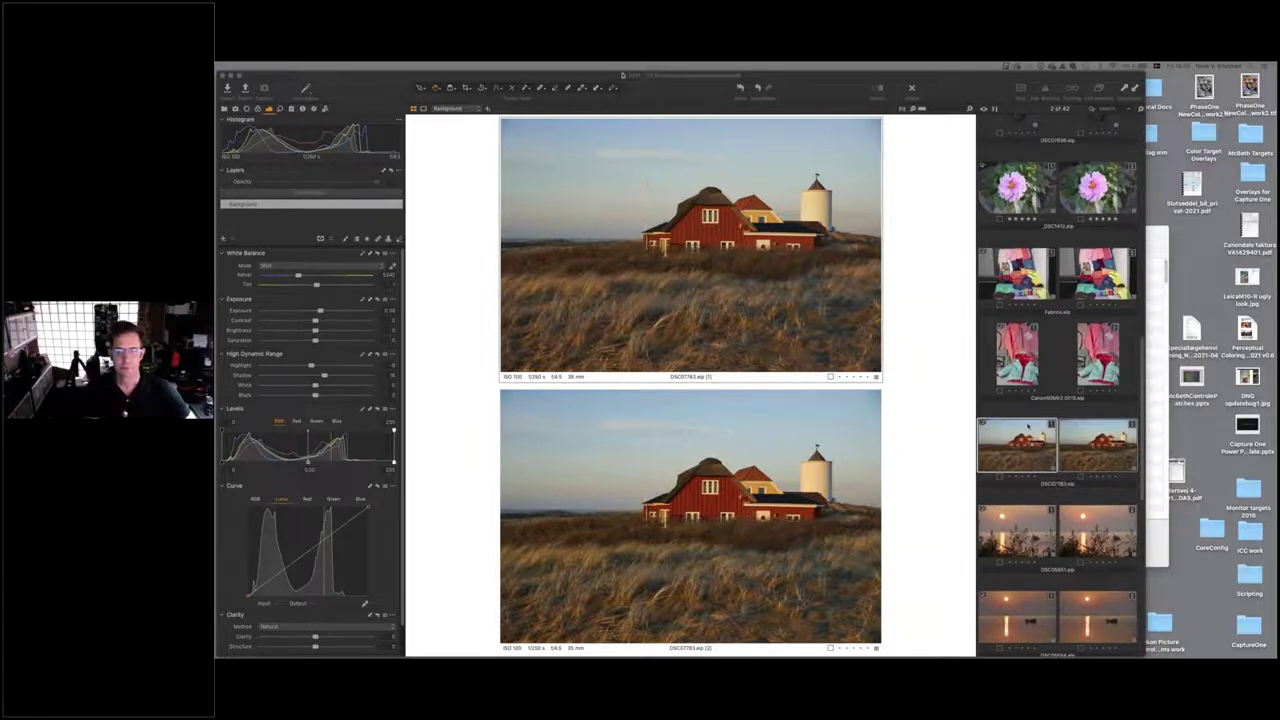
pyautogui.scroll(10, 1057, 385)
pyautogui.scroll(8, 1057, 385)
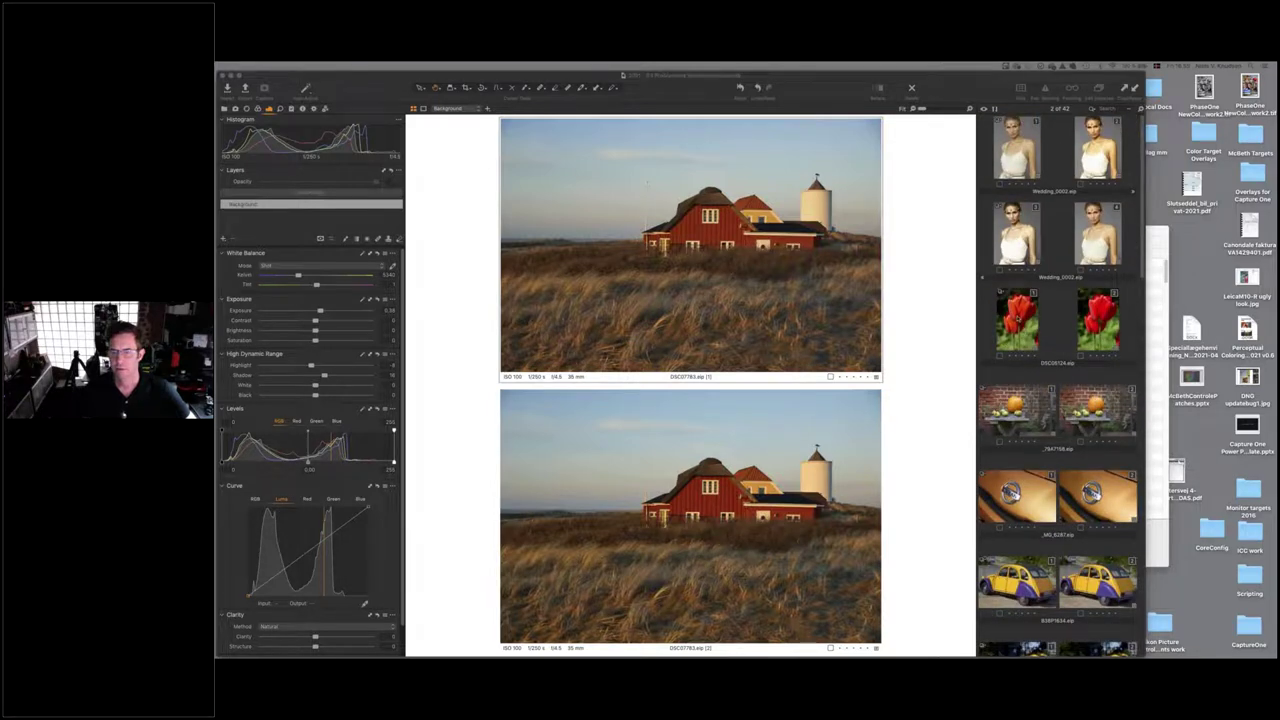
pyautogui.click(1016, 318)
pyautogui.click(1016, 318)
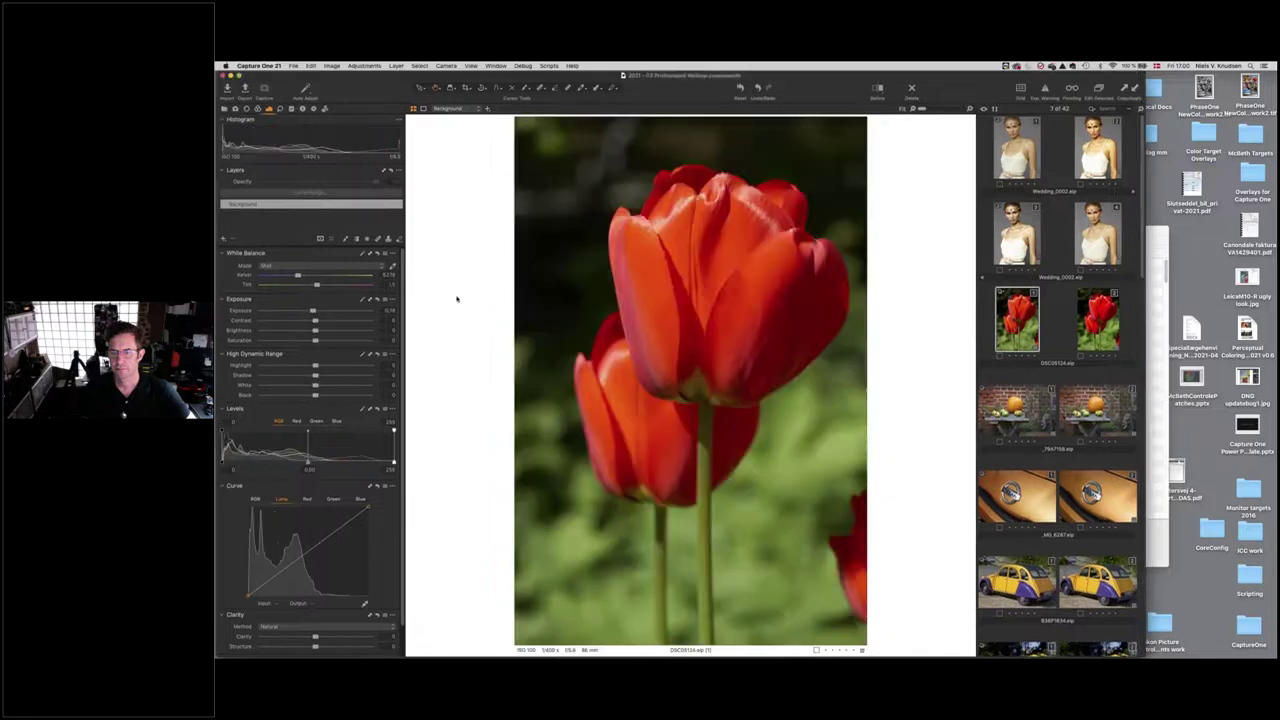
pyautogui.click(257, 109)
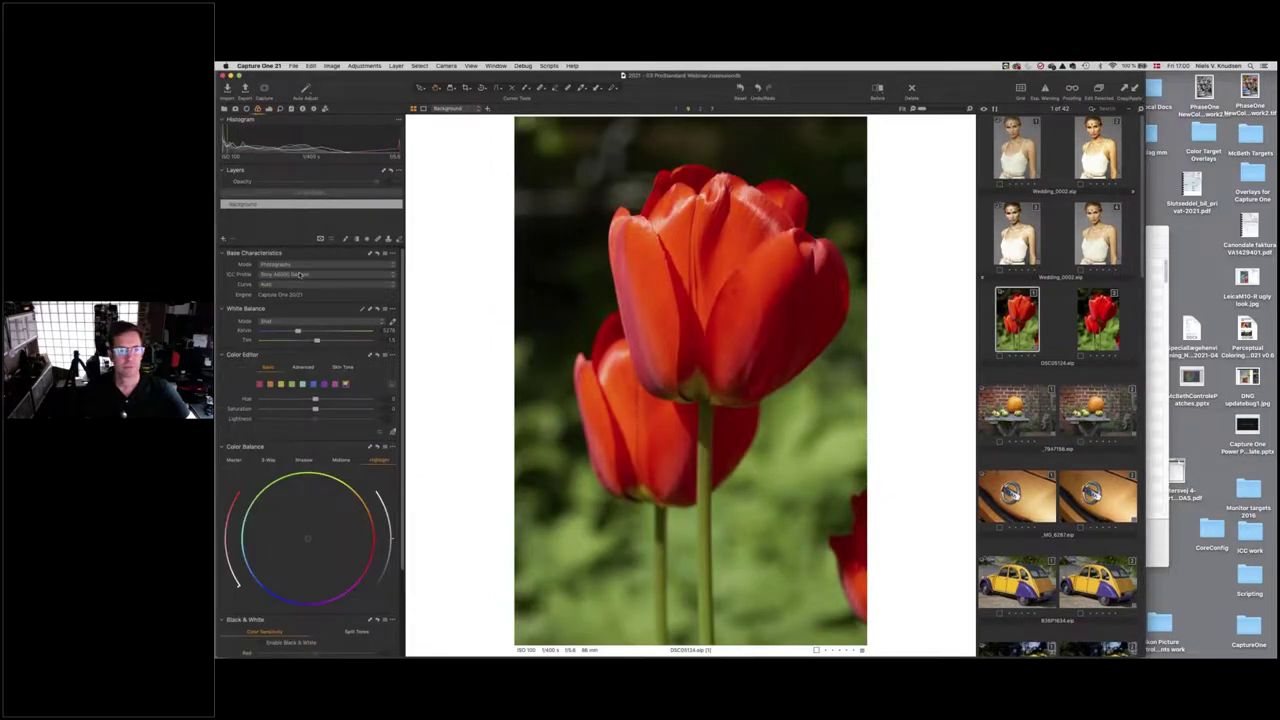
# Browse the ICC profiles available for the tulip image and apply the Sony A6000 Generic profile
pyautogui.click(299, 275)
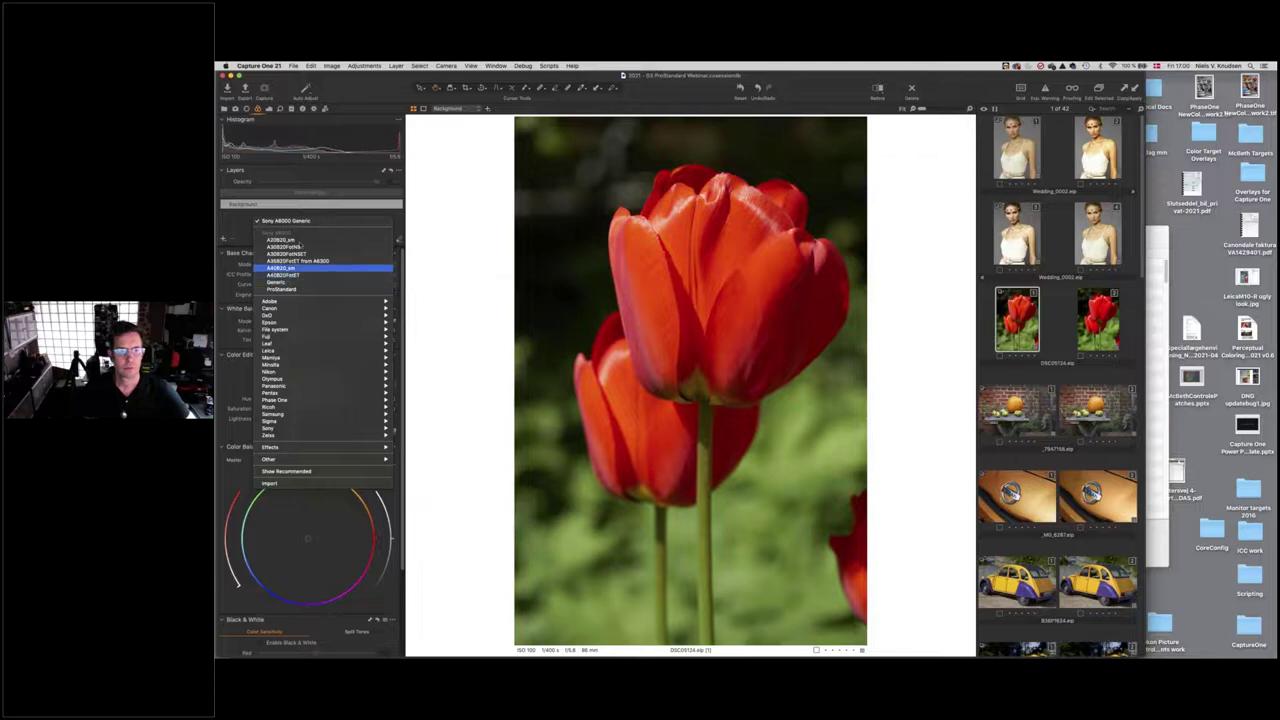
pyautogui.click(404, 213)
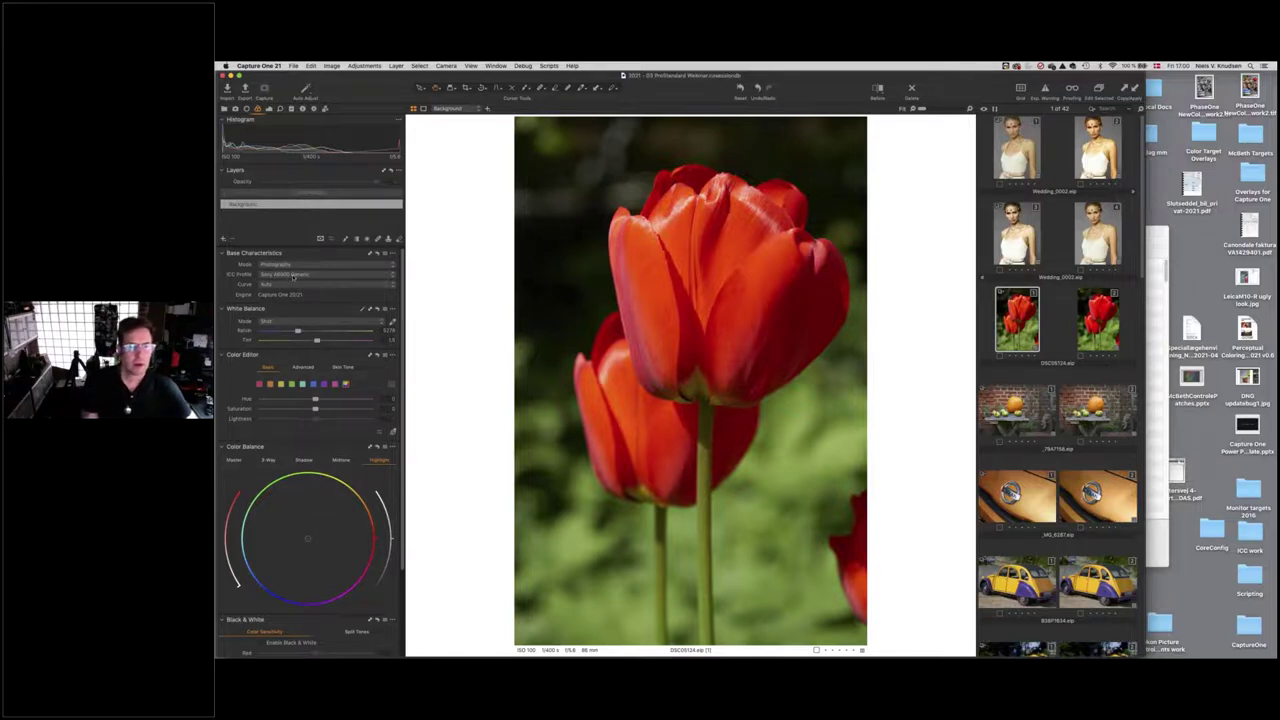
pyautogui.click(293, 277)
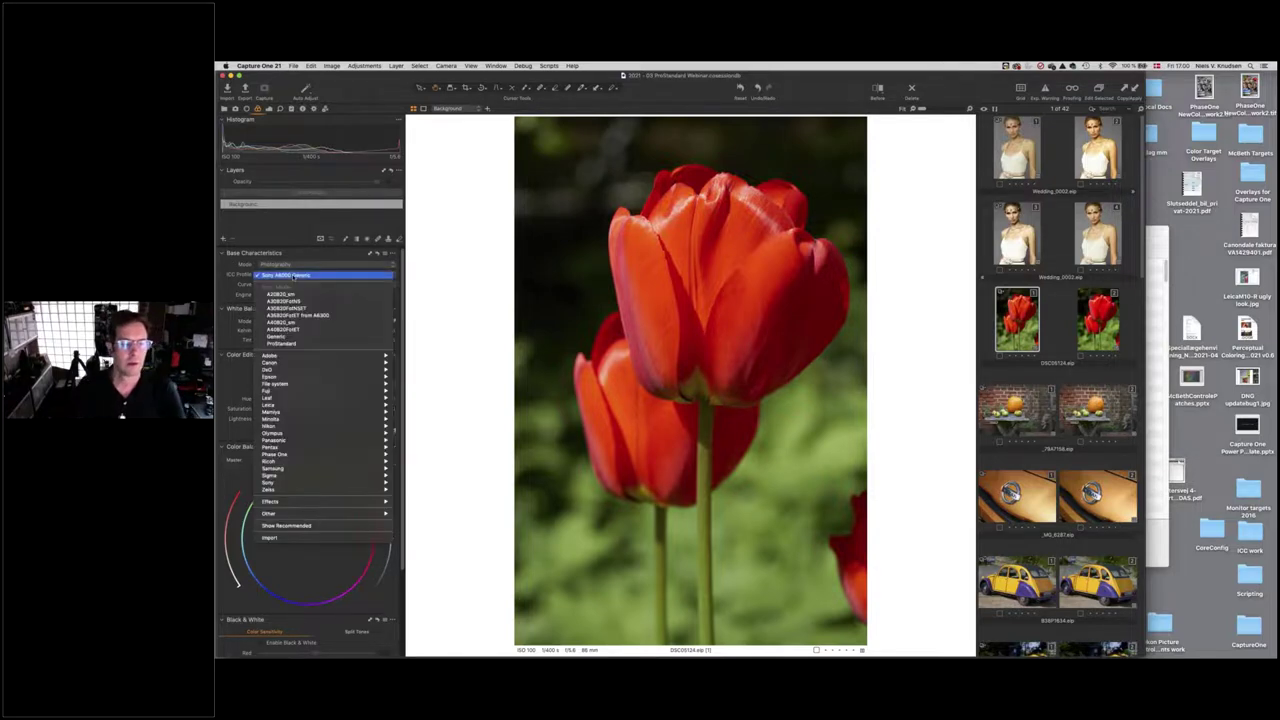
pyautogui.moveTo(300, 426)
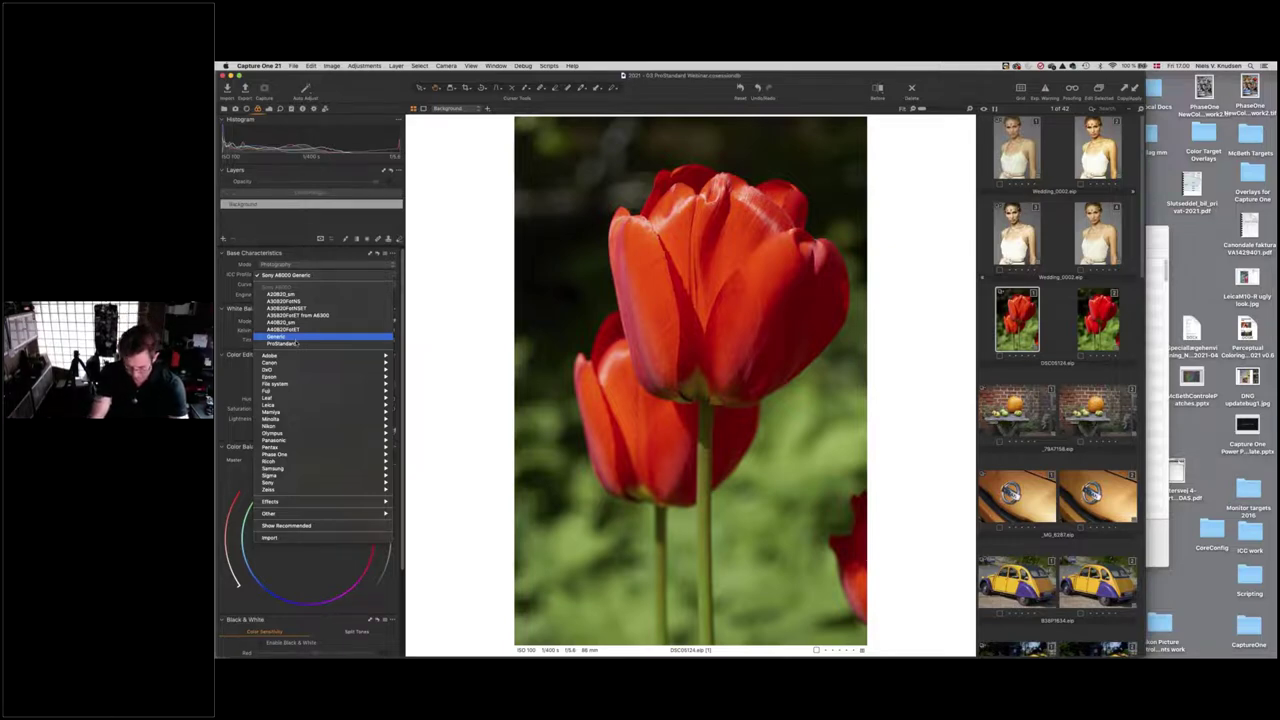
pyautogui.click(292, 336)
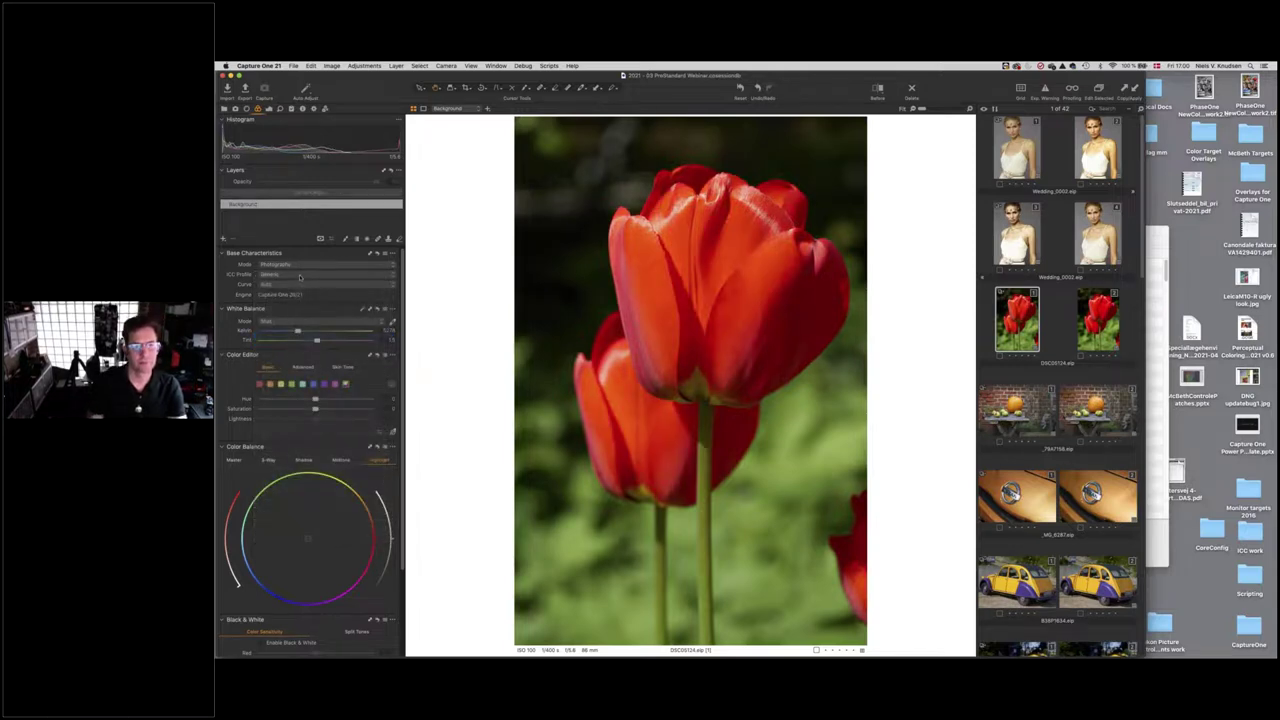
# Set the tulip image's ICC profile to Sony A6000 ProStandard and view the option for saving camera defaults
pyautogui.click(300, 277)
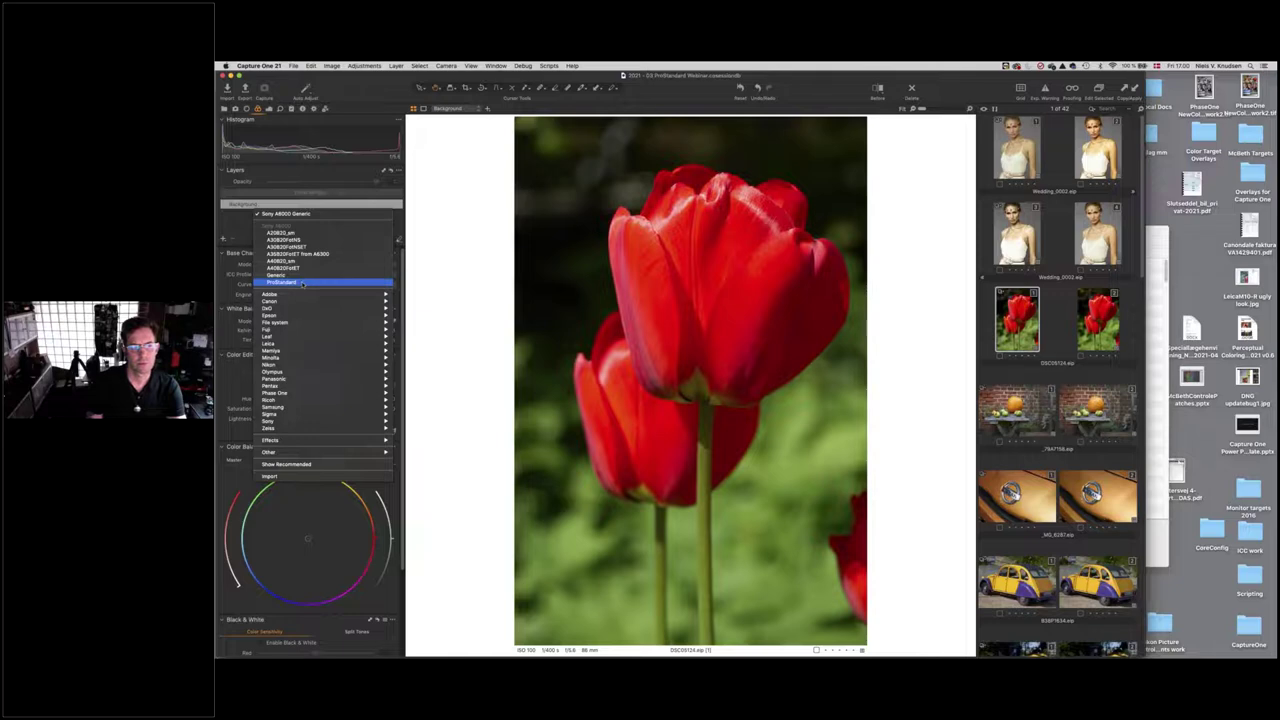
pyautogui.click(302, 284)
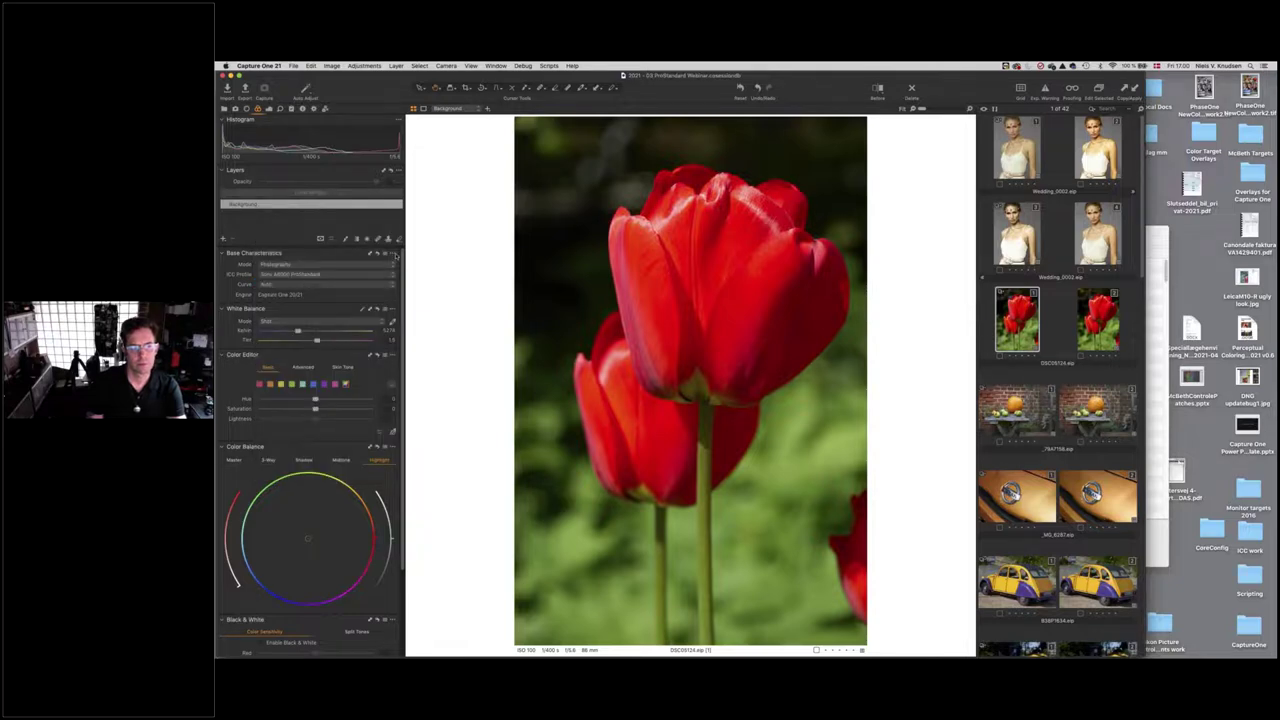
pyautogui.click(396, 255)
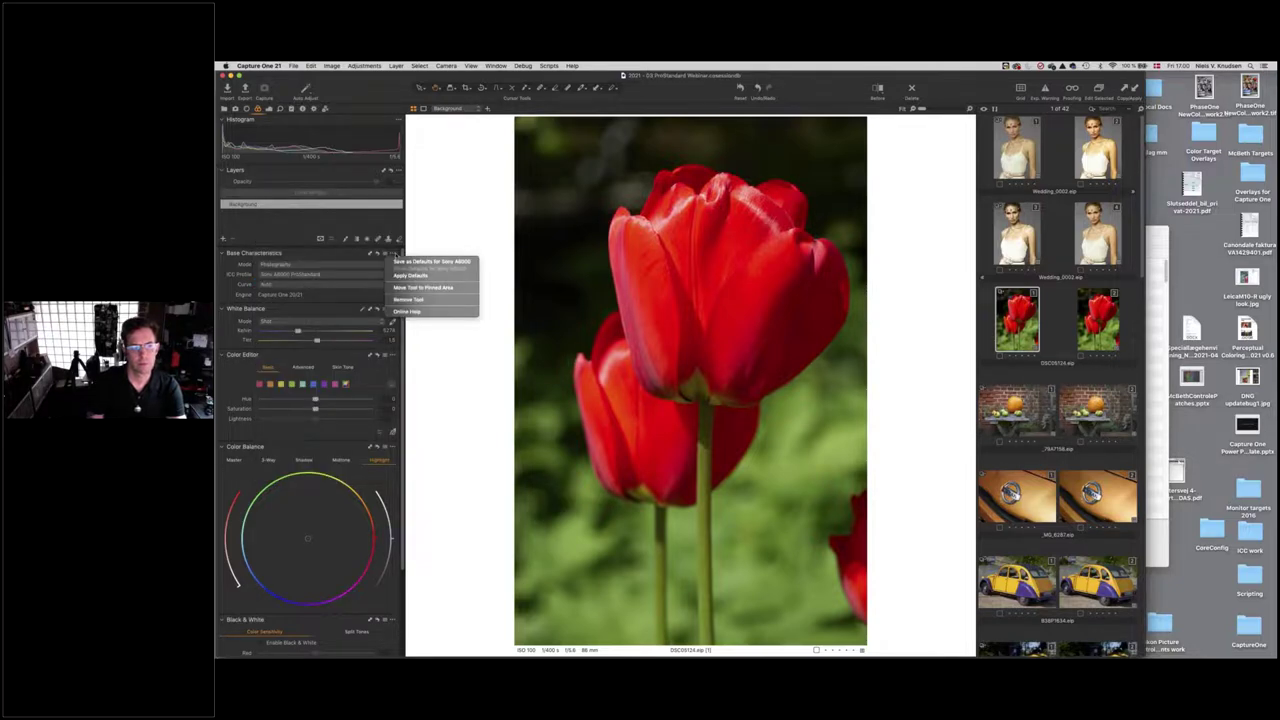
pyautogui.click(330, 254)
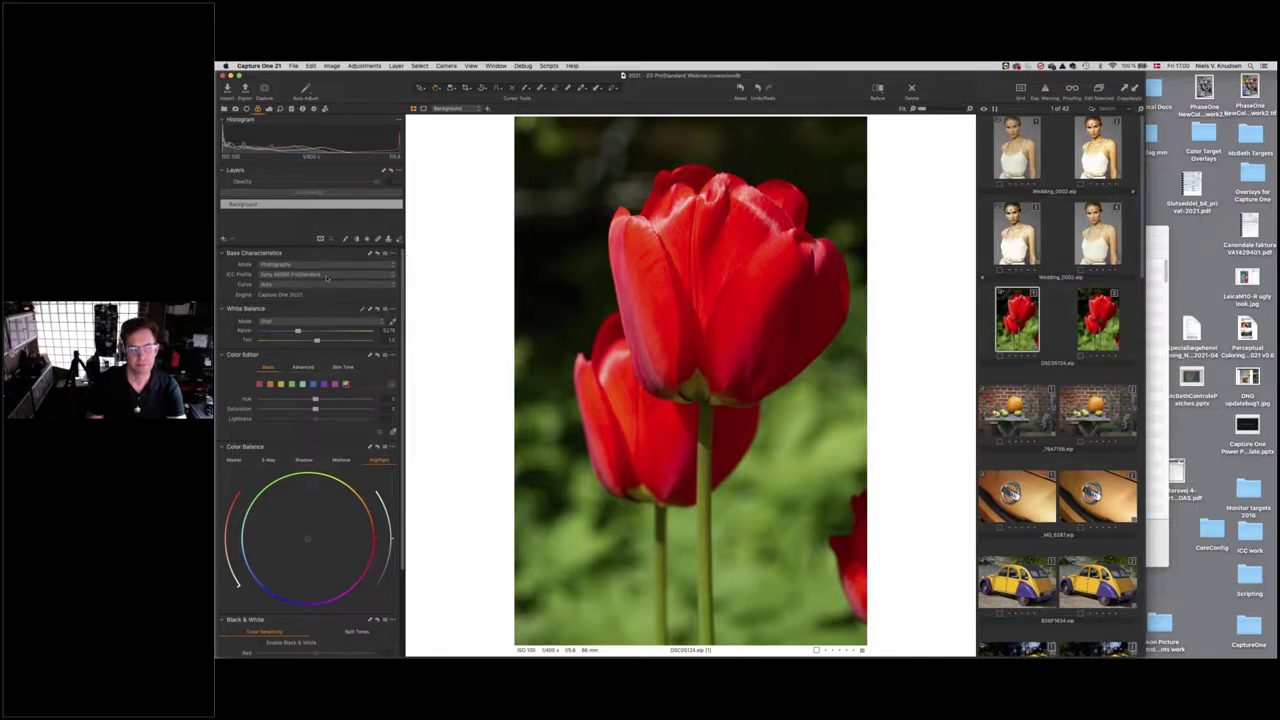
# Return the tulip image's ICC profile to Sony A6000 Generic and reselect its first variant
pyautogui.click(326, 276)
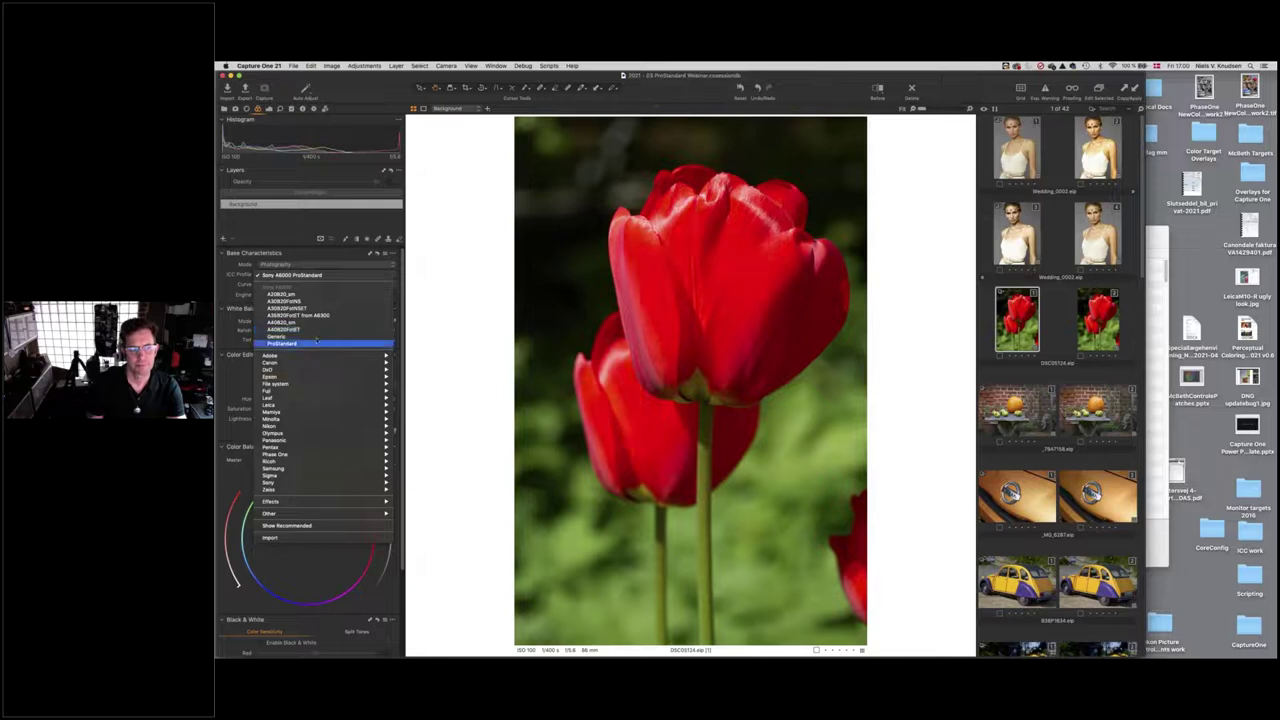
pyautogui.click(317, 339)
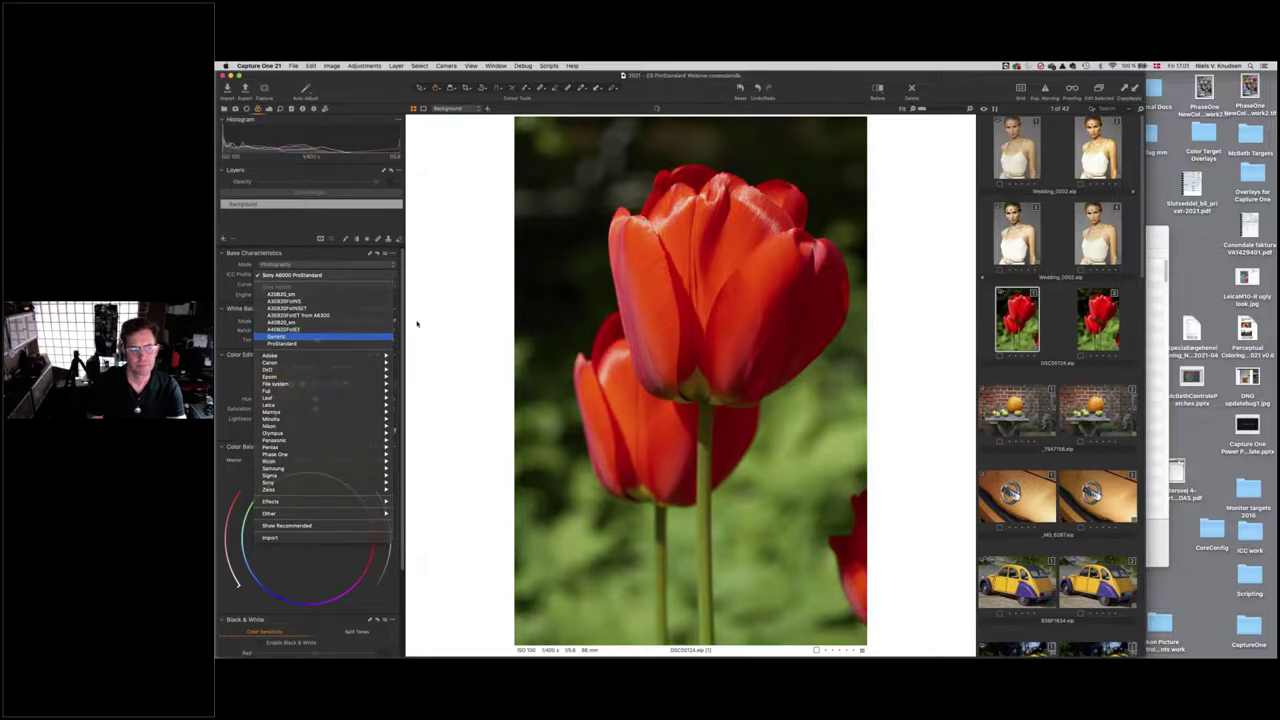
pyautogui.click(1062, 296)
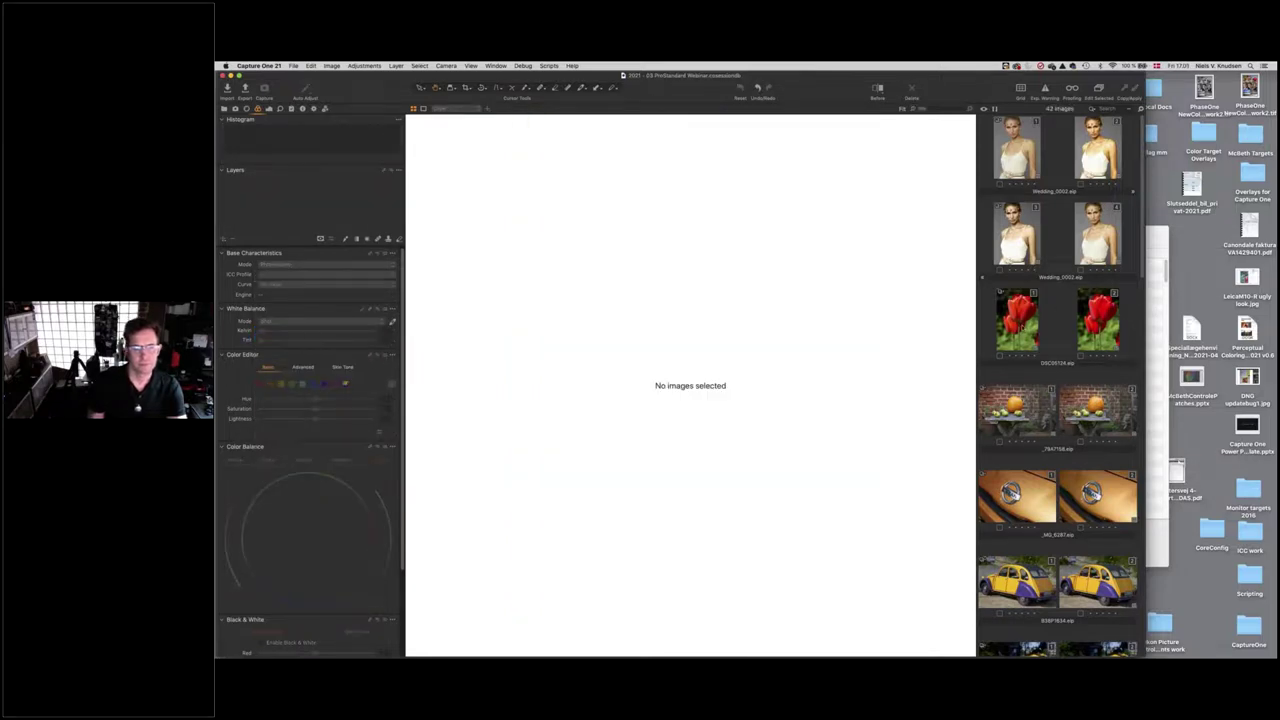
pyautogui.click(1017, 320)
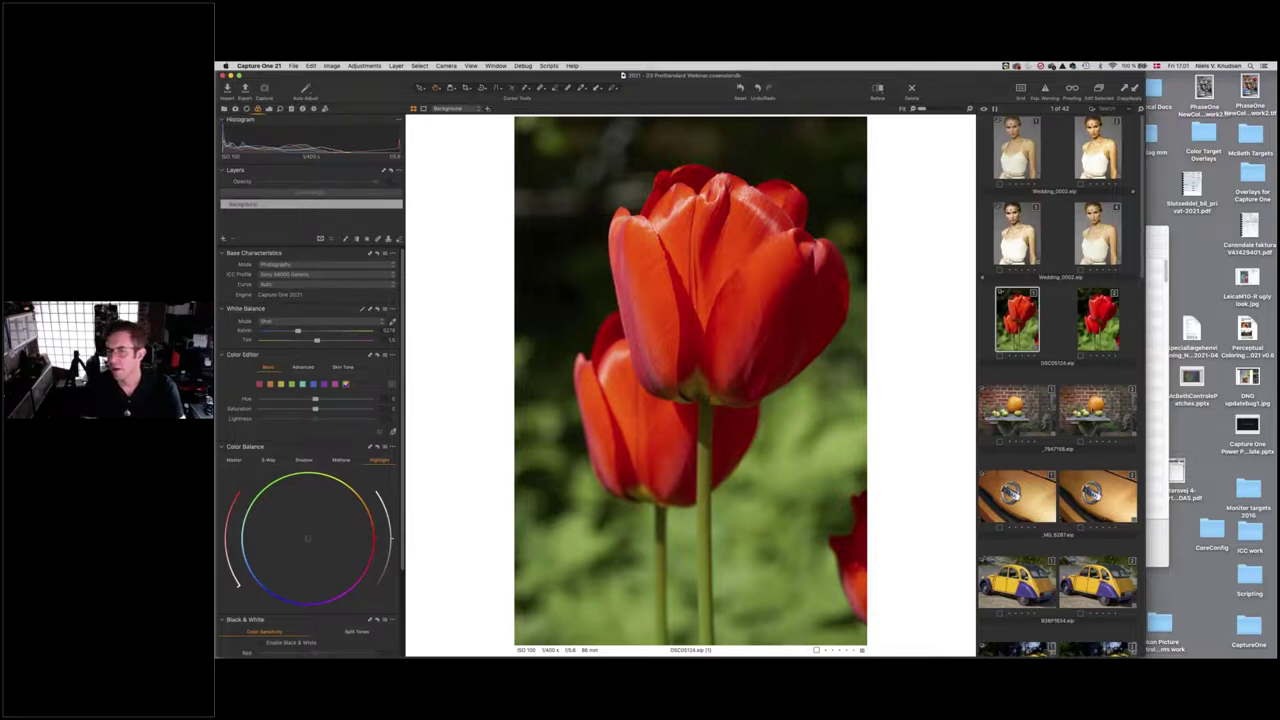
pyautogui.scroll(-1, 1090, 500)
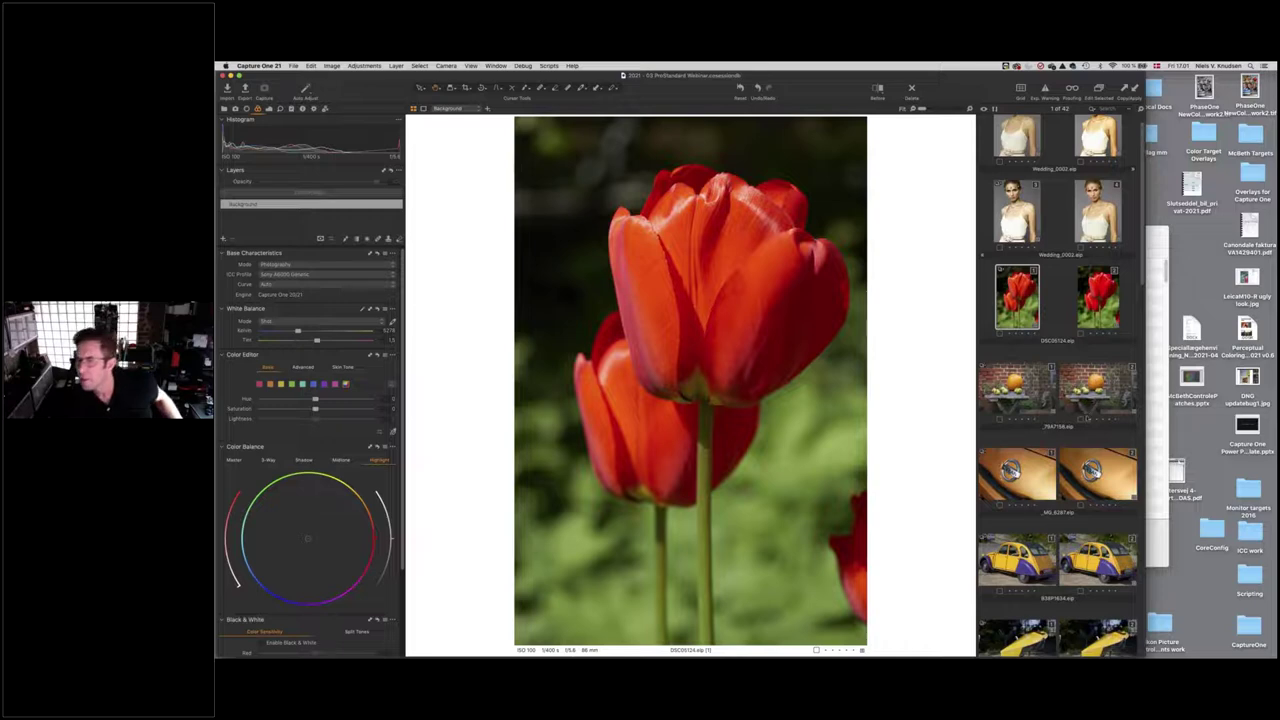